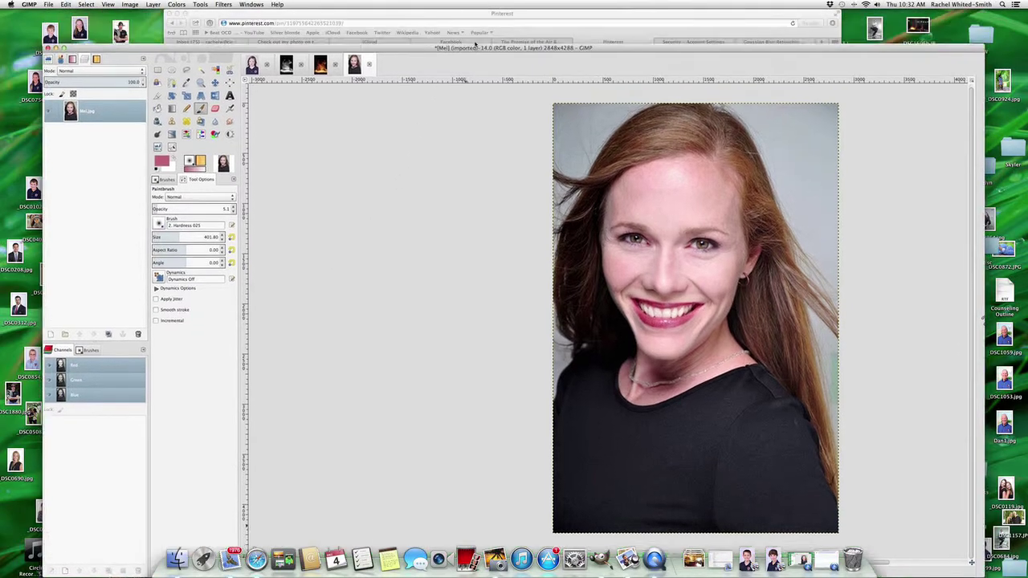
- Move the photo window aside to examine the contouring makeup reference behind it, and bring the photo back
left_click_drag(477, 13, 472, 495)
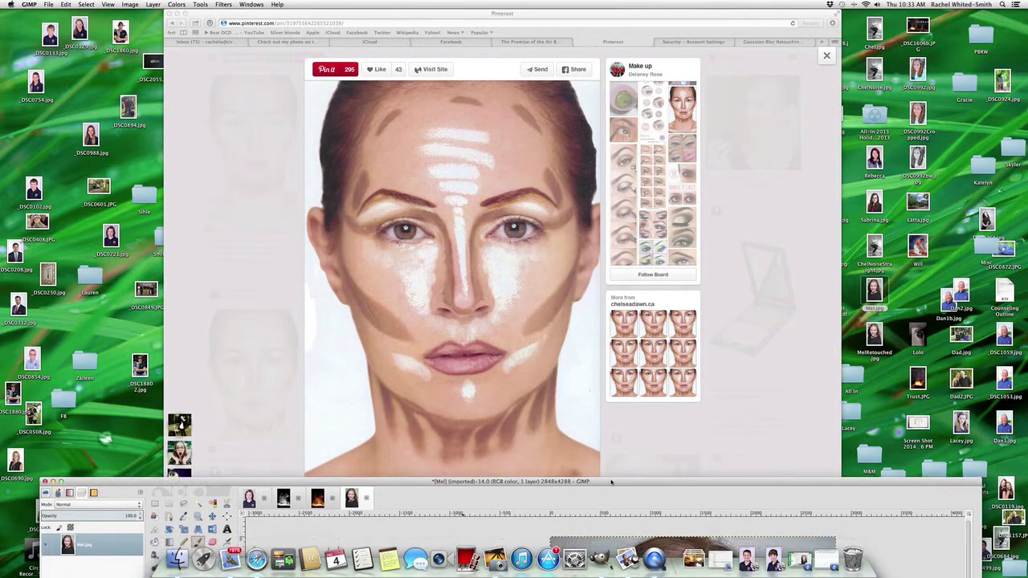
left_click_drag(613, 490, 613, 10)
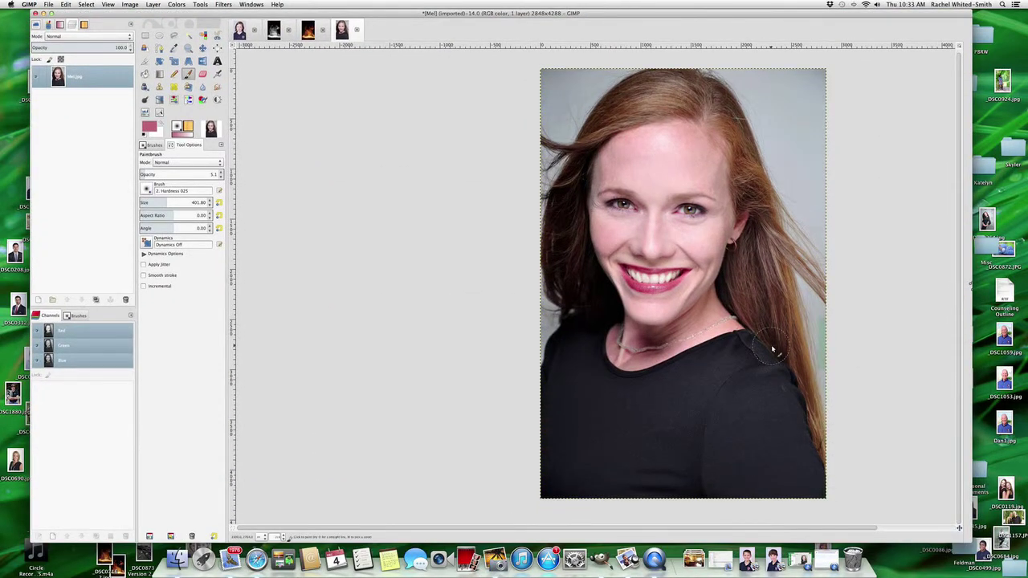
key("ctrl+super+Escape")
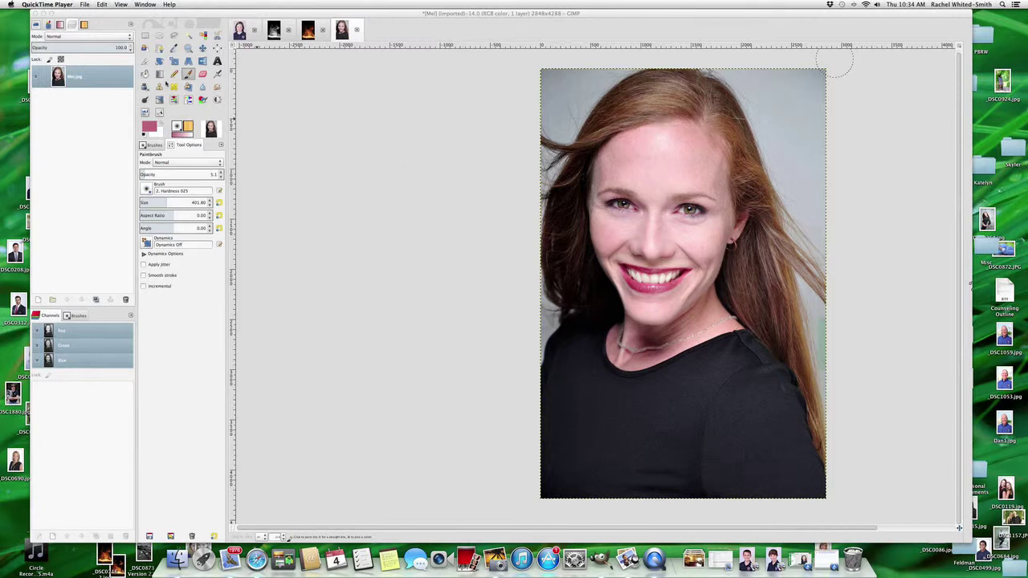
- Set the foreground colour to the brightest skin highlight sampled from the centre of the forehead
left_click(188, 49)
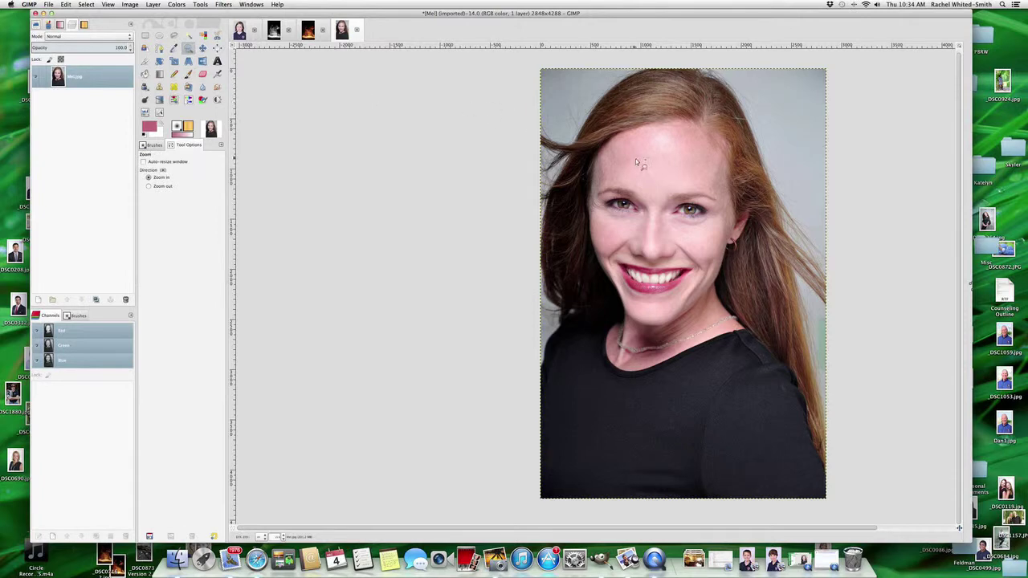
left_click(665, 148)
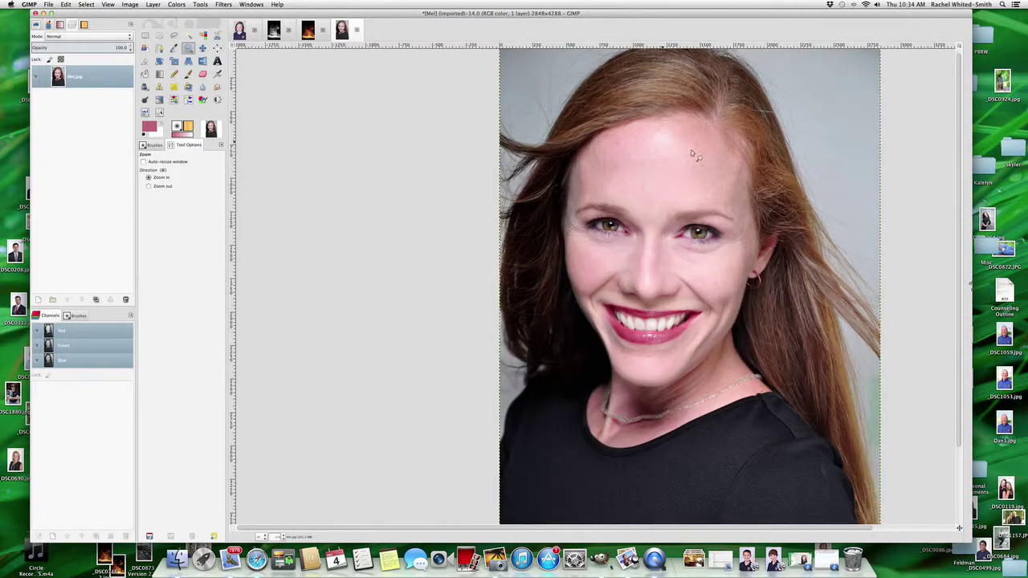
left_click(669, 149)
left_click(670, 149)
left_click(669, 148)
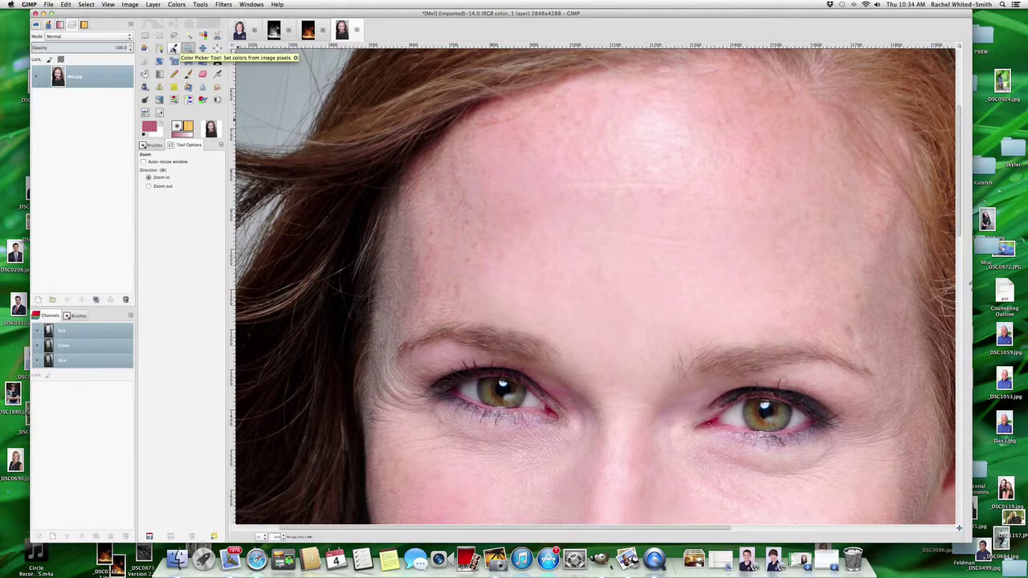
left_click(173, 49)
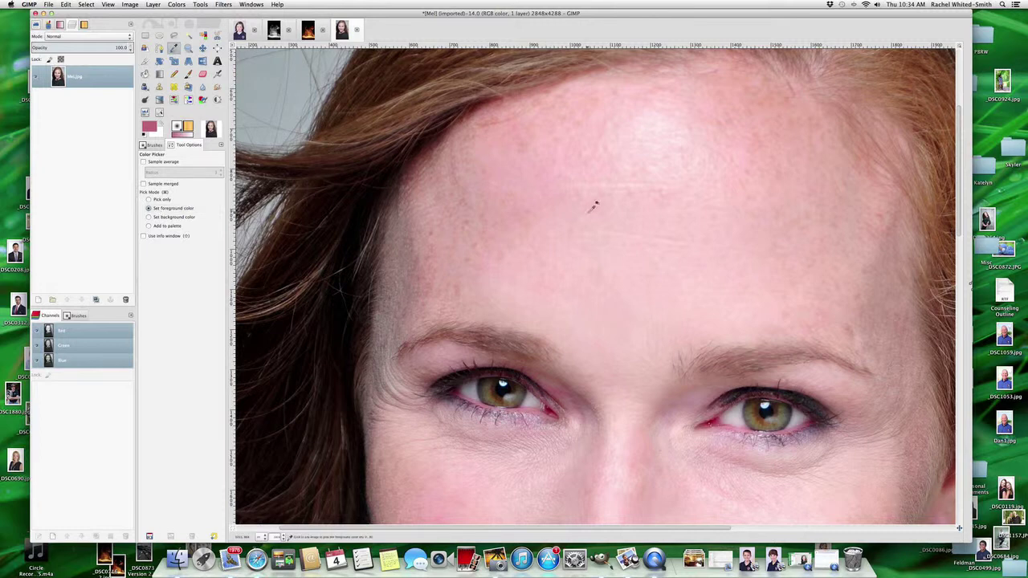
left_click(660, 126)
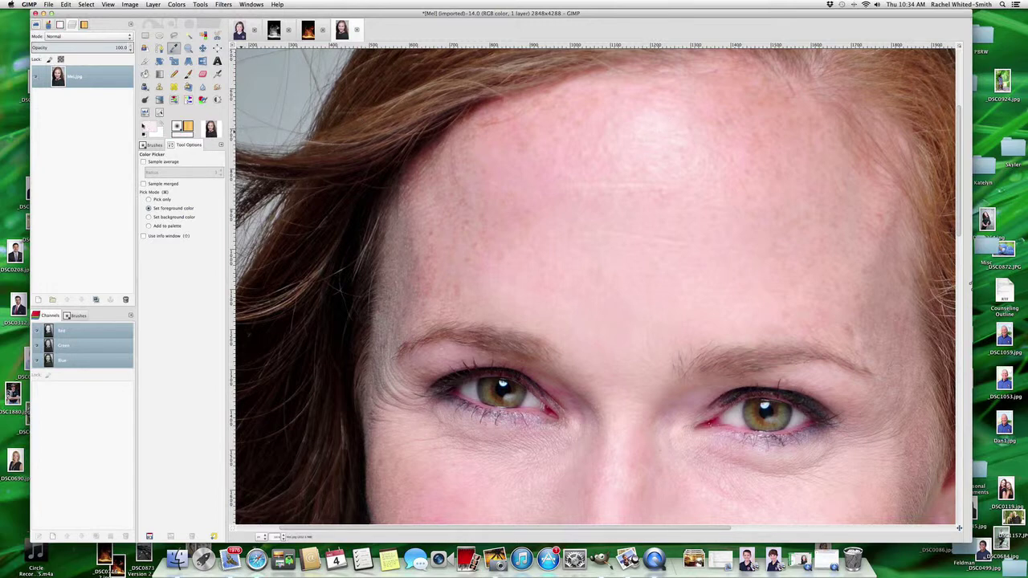
left_click(444, 185)
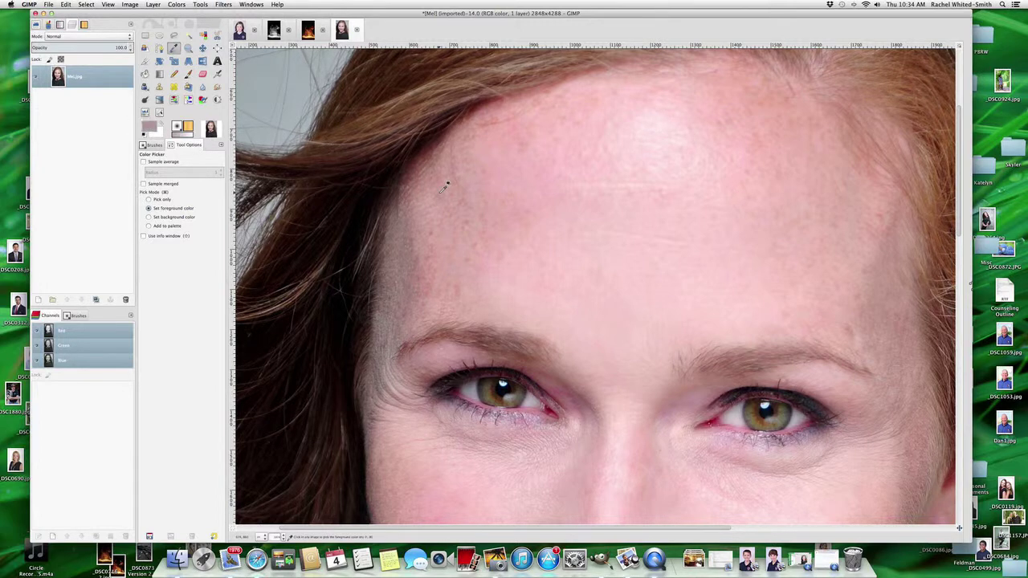
left_click(493, 237)
left_click(560, 261)
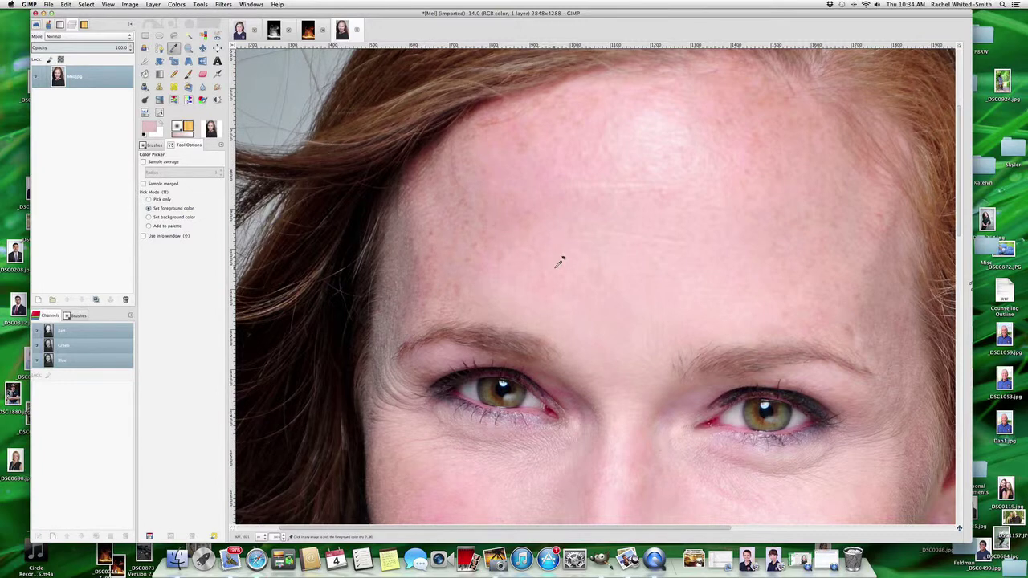
left_click(662, 123)
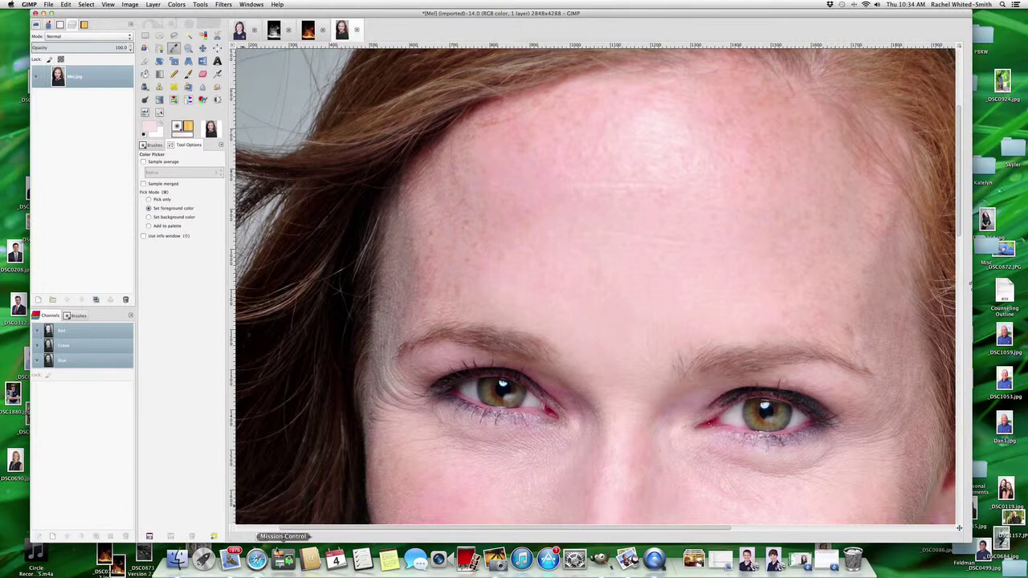
- View the whole portrait again and check the makeup reference for where highlights go on the face
left_click(286, 537)
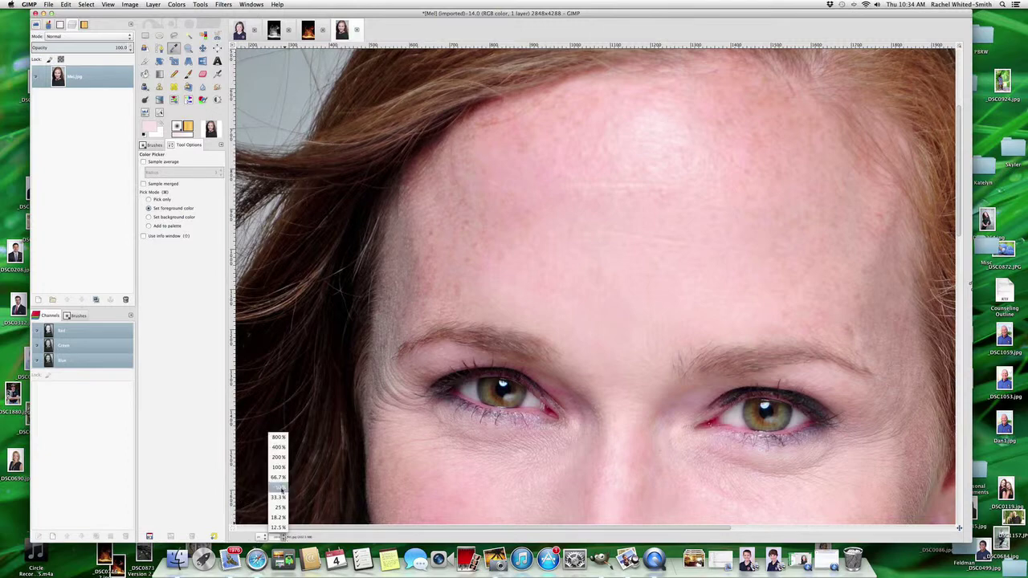
left_click(277, 508)
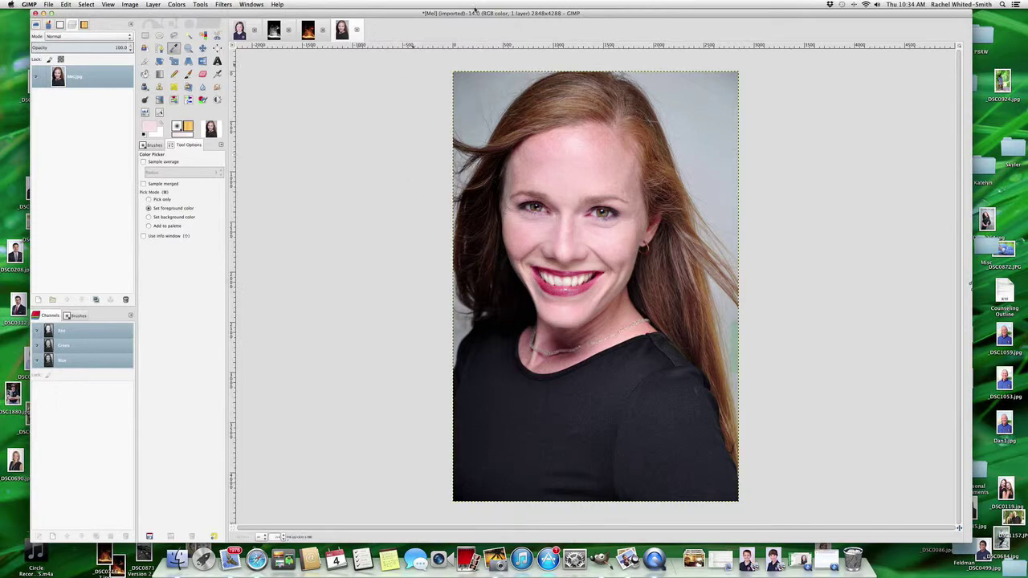
left_click_drag(475, 15, 522, 423)
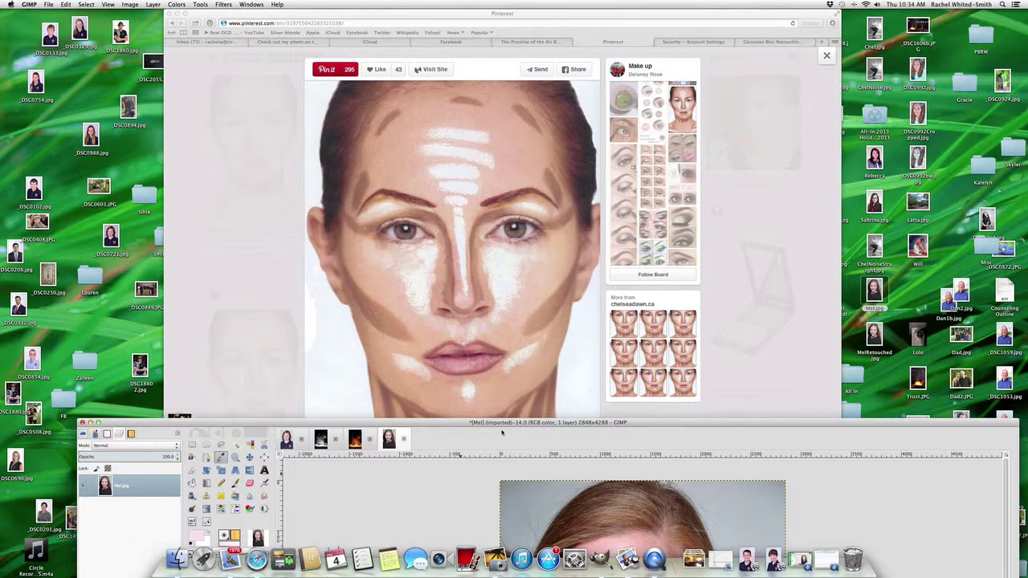
left_click_drag(506, 422, 504, 382)
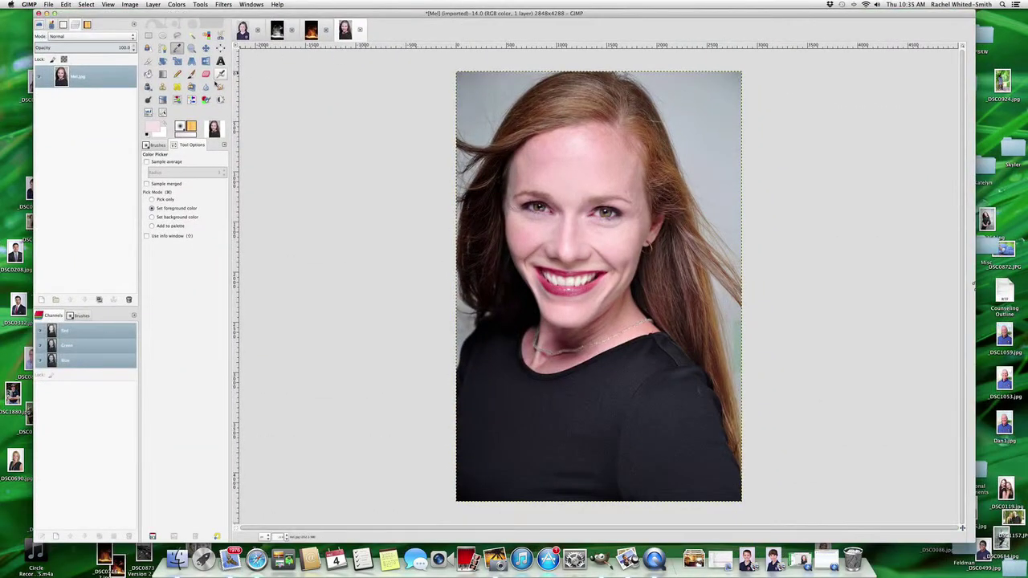
- Paint solid highlight areas on the centre of the forehead and on the chin with the Paintbrush at 100 opacity
left_click(192, 73)
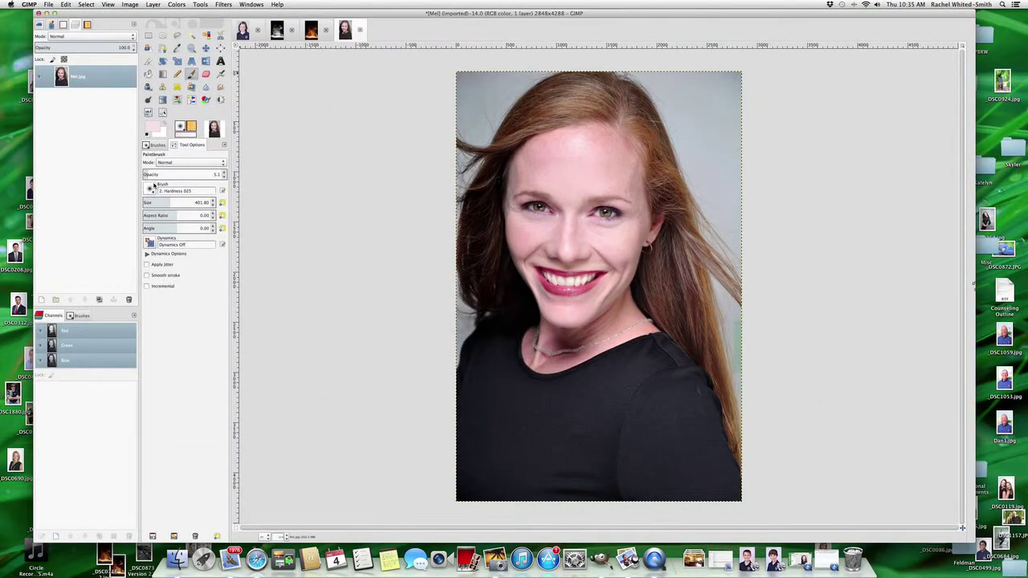
left_click_drag(149, 174, 259, 172)
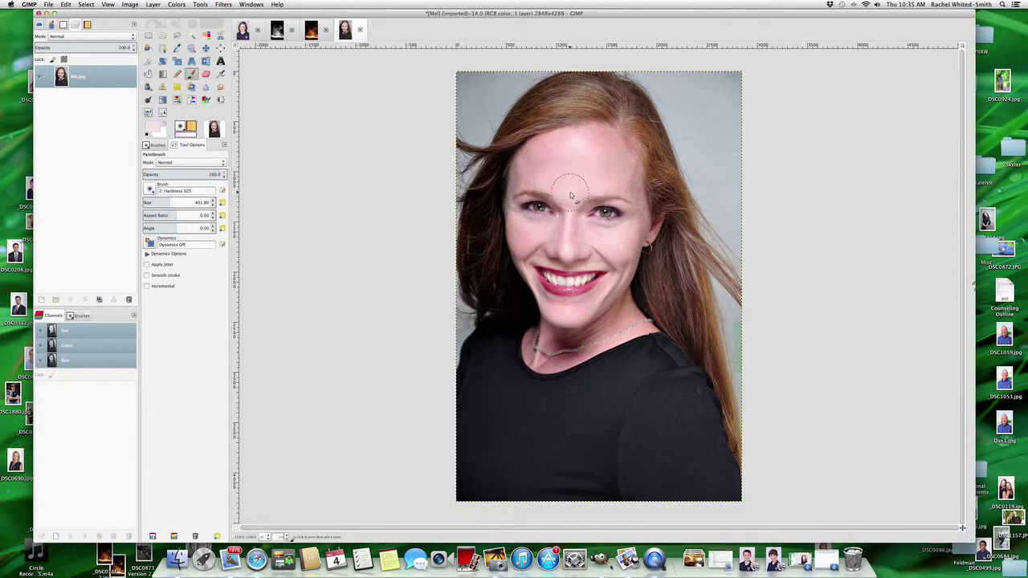
mouse_move(562, 187)
left_mouse_down()
mouse_move(533, 165)
mouse_move(572, 191)
left_mouse_up()
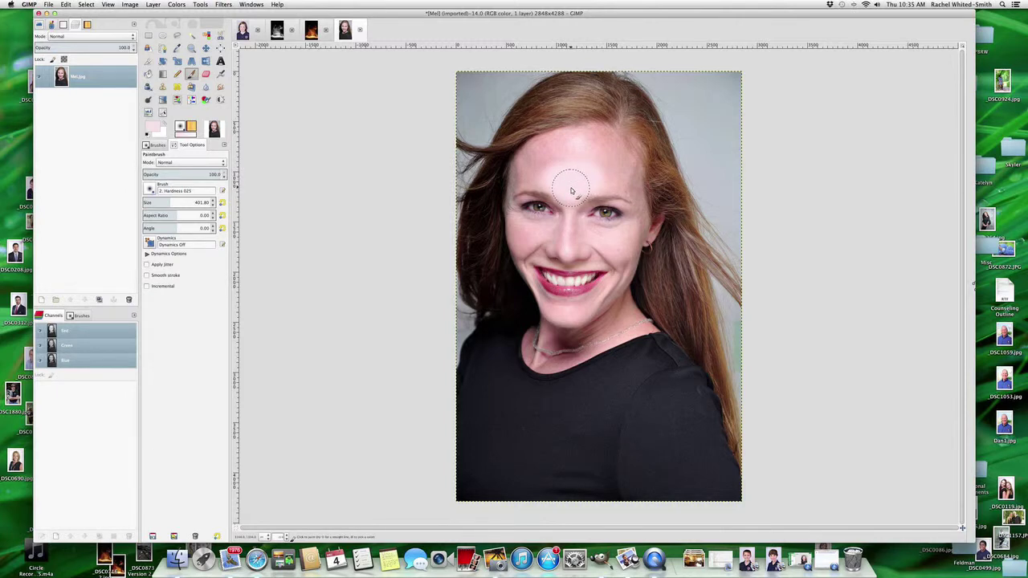
left_click(572, 190)
mouse_move(566, 313)
left_mouse_down()
mouse_move(556, 313)
mouse_move(609, 313)
left_mouse_up()
- Paint and fill a highlight triangle beside the nose and under the eye on the earring side, using a 138.59 brush
left_click(160, 203)
key("z")
left_click(600, 235)
left_click(601, 234)
left_click(583, 239)
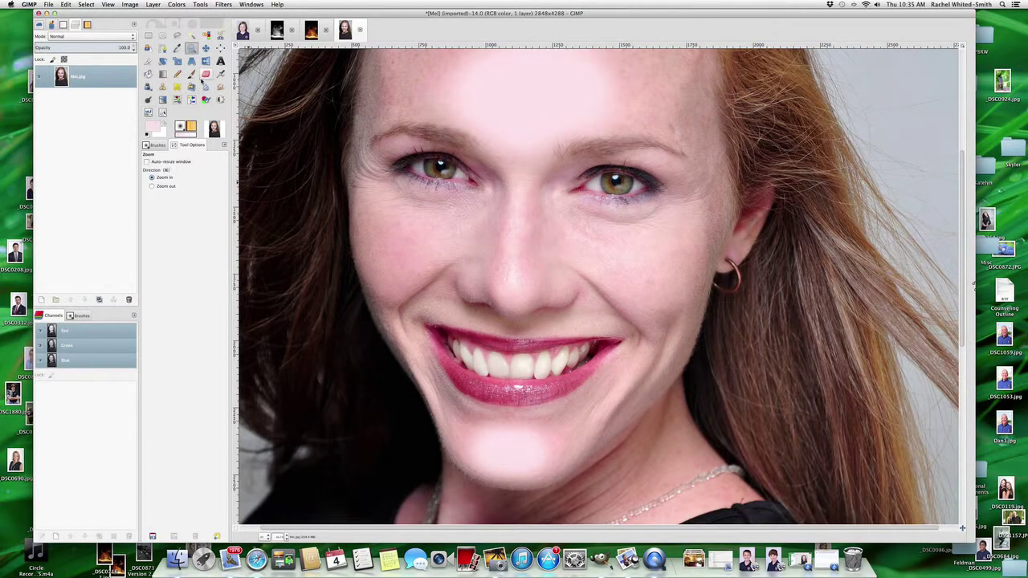
left_click(191, 73)
left_click(168, 204)
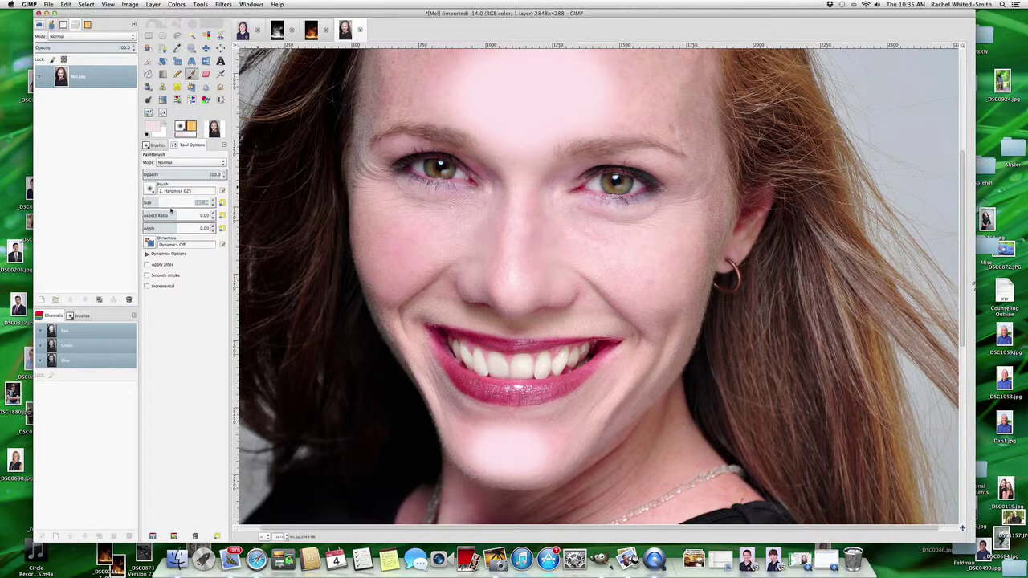
left_click(153, 202)
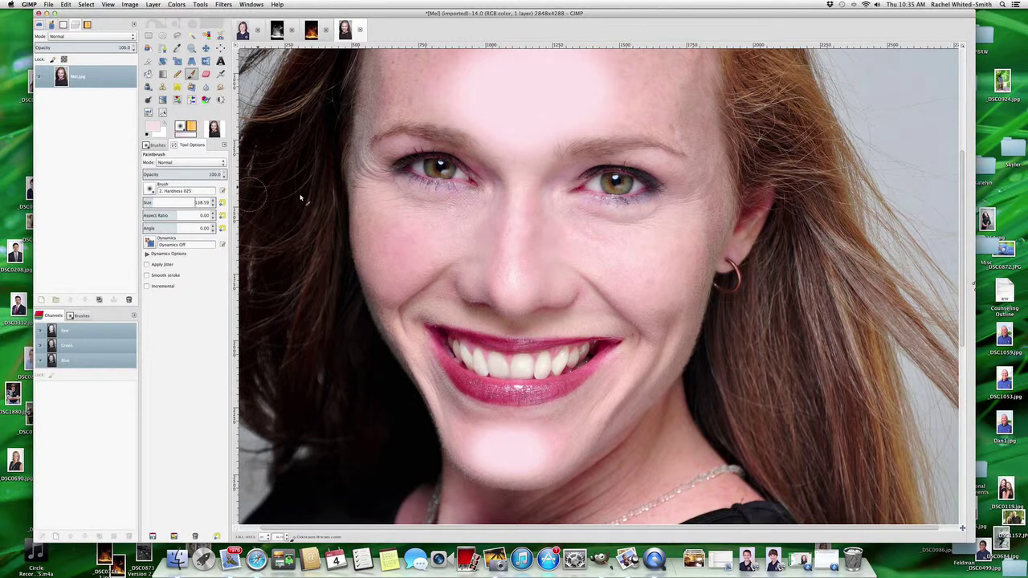
left_click(563, 197)
left_click(551, 275, "shift")
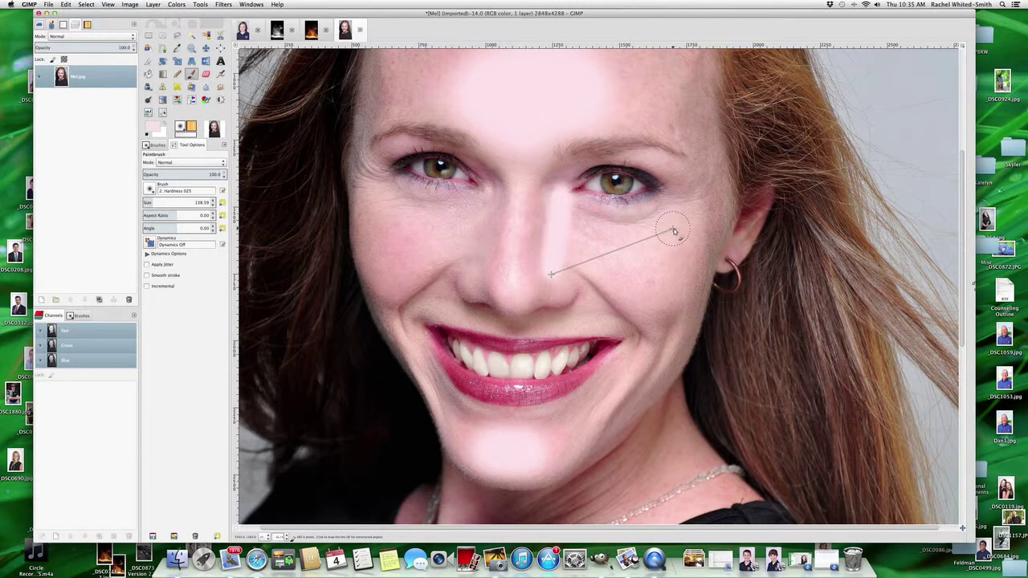
left_click_drag(670, 212, 668, 200)
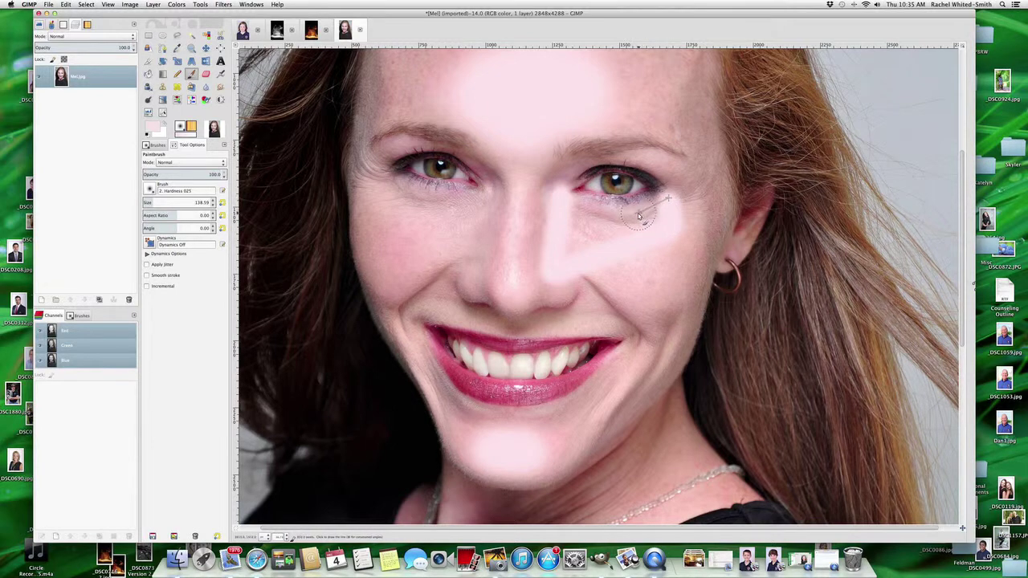
mouse_move(649, 211)
left_mouse_down()
mouse_move(589, 193)
mouse_move(567, 207)
left_mouse_up()
mouse_move(649, 227)
left_mouse_down()
mouse_move(568, 257)
mouse_move(614, 234)
left_mouse_up()
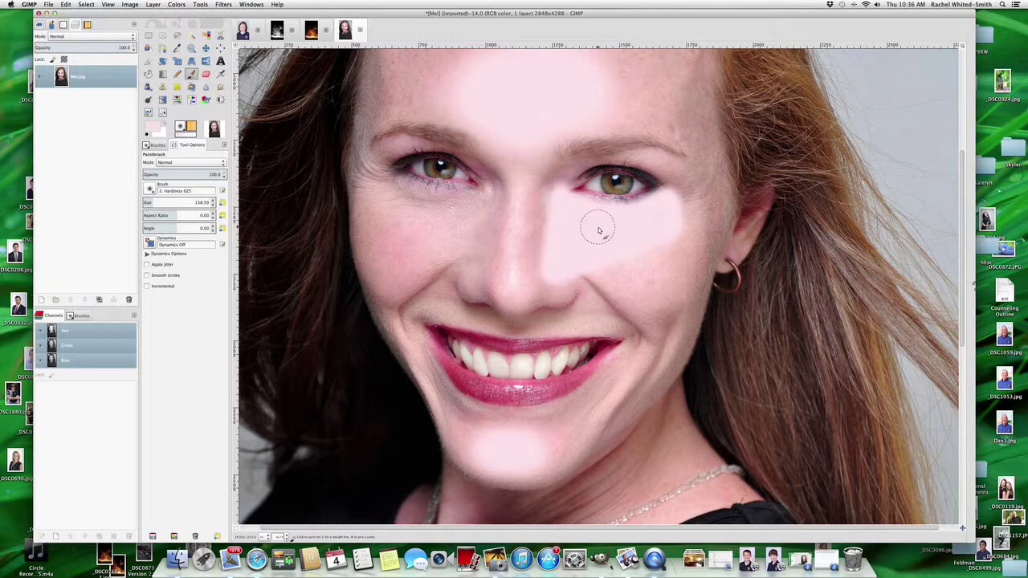
- Paint a matching filled highlight triangle under the other eye and dab a highlight on the tip of the nose
left_click(486, 191)
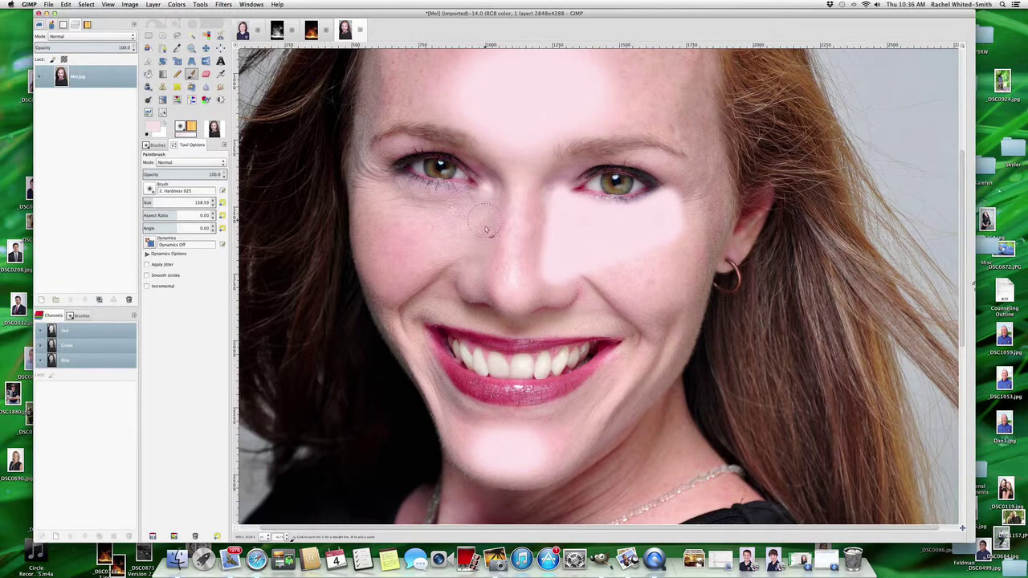
left_click(479, 269, "shift")
left_click(392, 219, "shift")
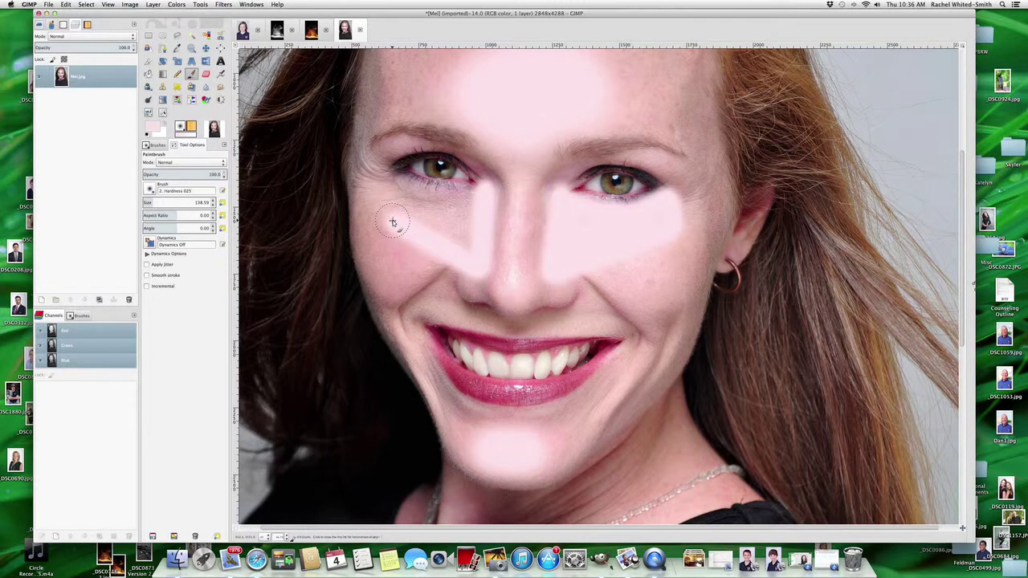
mouse_move(388, 190)
left_mouse_down()
mouse_move(476, 198)
mouse_move(466, 232)
mouse_move(402, 206)
mouse_move(465, 208)
mouse_move(481, 230)
mouse_move(452, 233)
mouse_move(424, 216)
mouse_move(478, 246)
left_mouse_up()
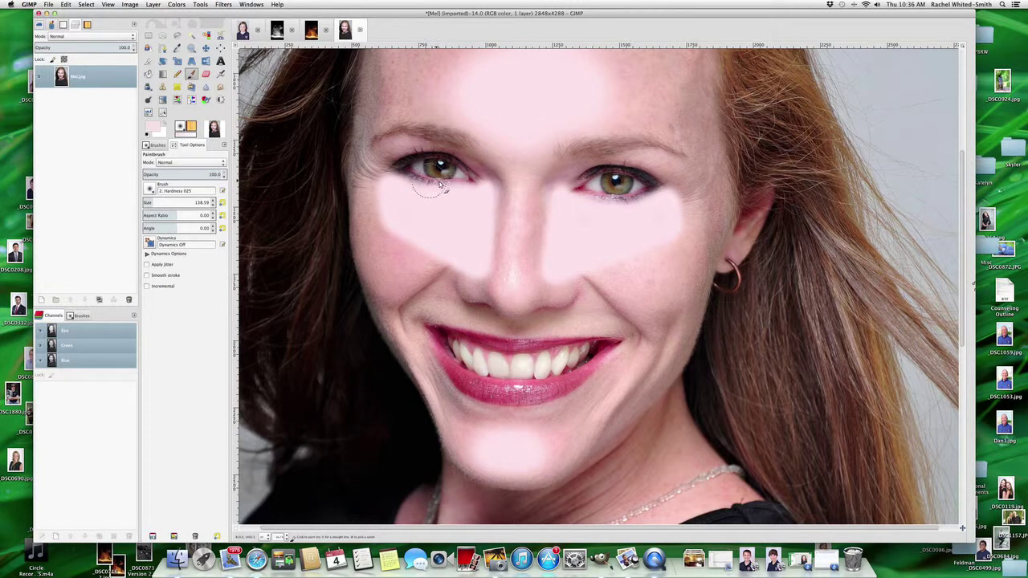
mouse_move(446, 186)
left_mouse_down()
mouse_move(401, 184)
mouse_move(450, 186)
mouse_move(404, 182)
mouse_move(444, 186)
mouse_move(460, 236)
left_mouse_up()
mouse_move(514, 283)
left_mouse_down()
mouse_move(517, 299)
mouse_move(522, 277)
mouse_move(520, 295)
left_mouse_up()
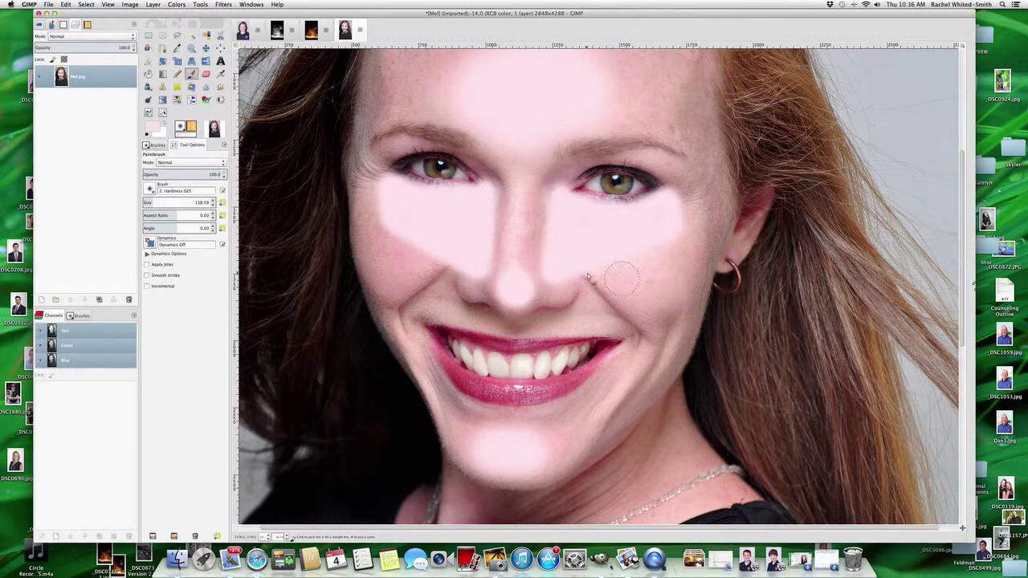
- Try to paint a straight highlight line from the nose tip up to the brows
key("ctrl+z")
left_click(516, 280)
left_click_drag(157, 201, 159, 201)
left_click(523, 152, "shift")
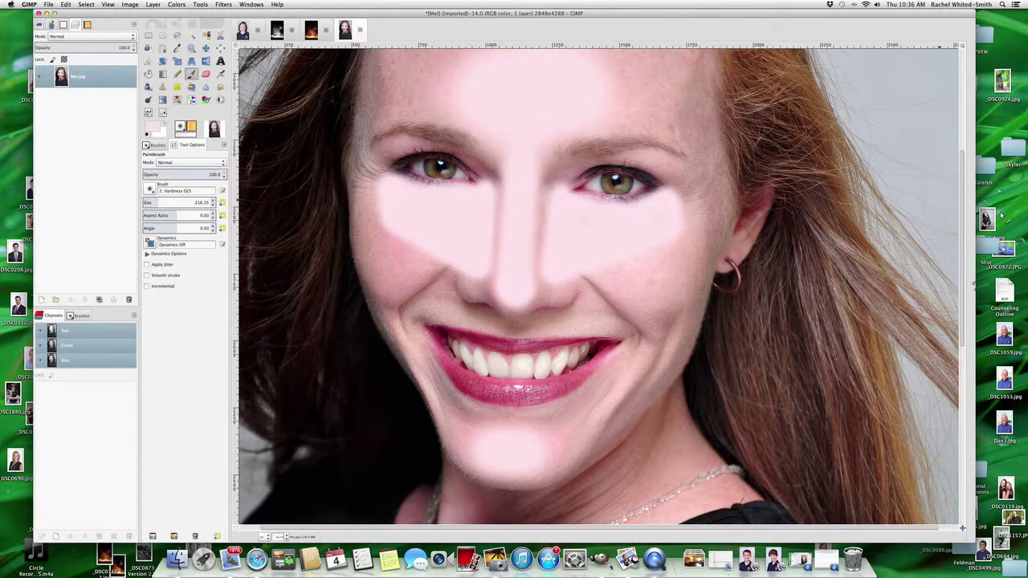
key("ctrl+z")
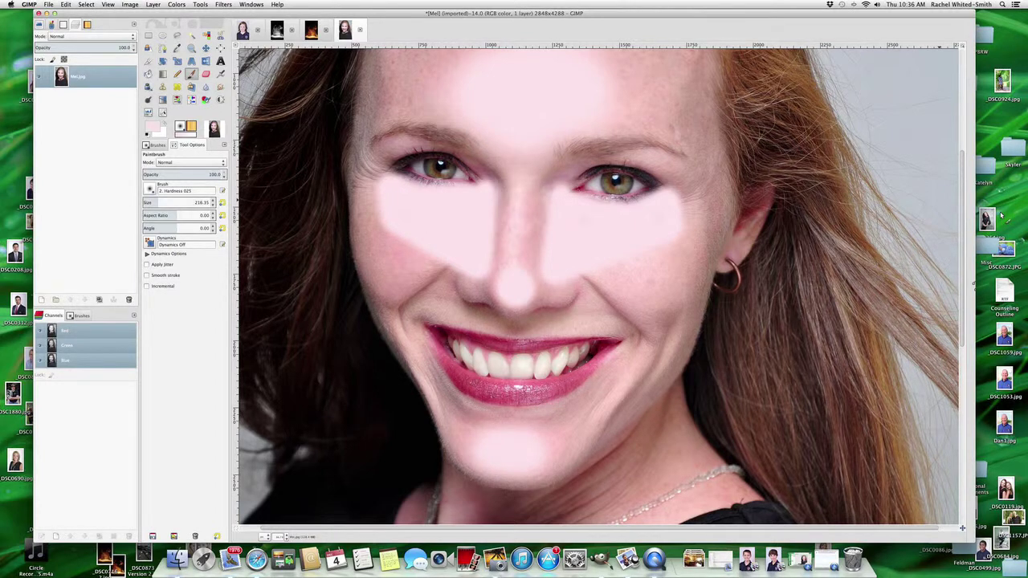
key("ctrl+y")
key("ctrl+z")
- Paint a straight highlight down the bridge of the nose with a 90.73 brush, and set the brush size to 186.44
left_click(146, 204)
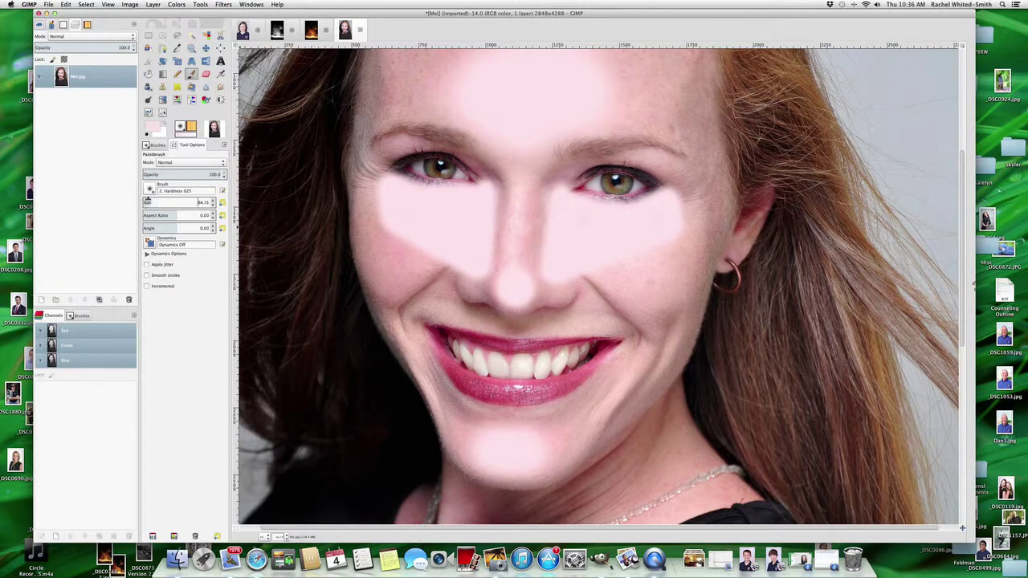
left_click(511, 280)
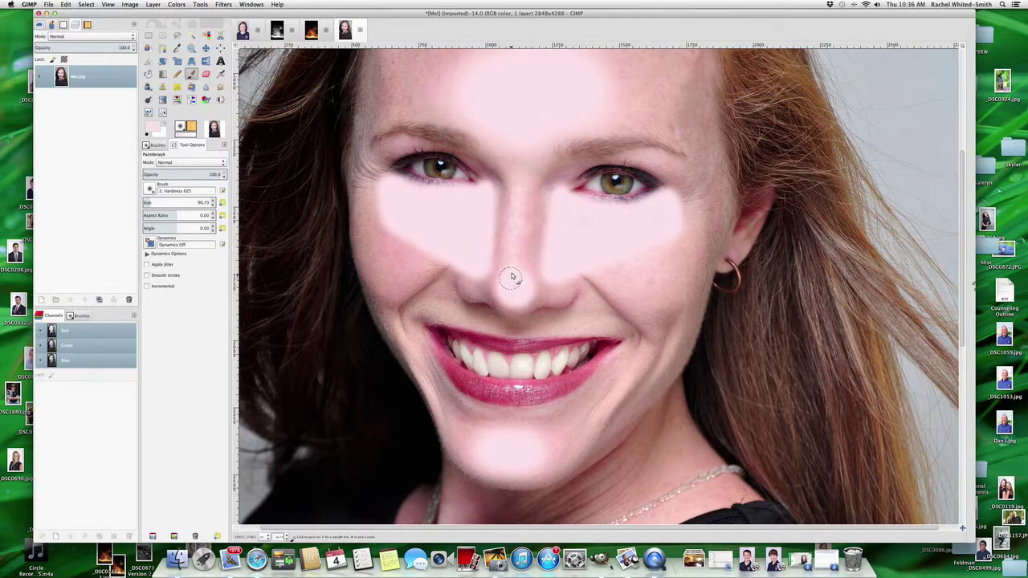
left_click(523, 144, "shift")
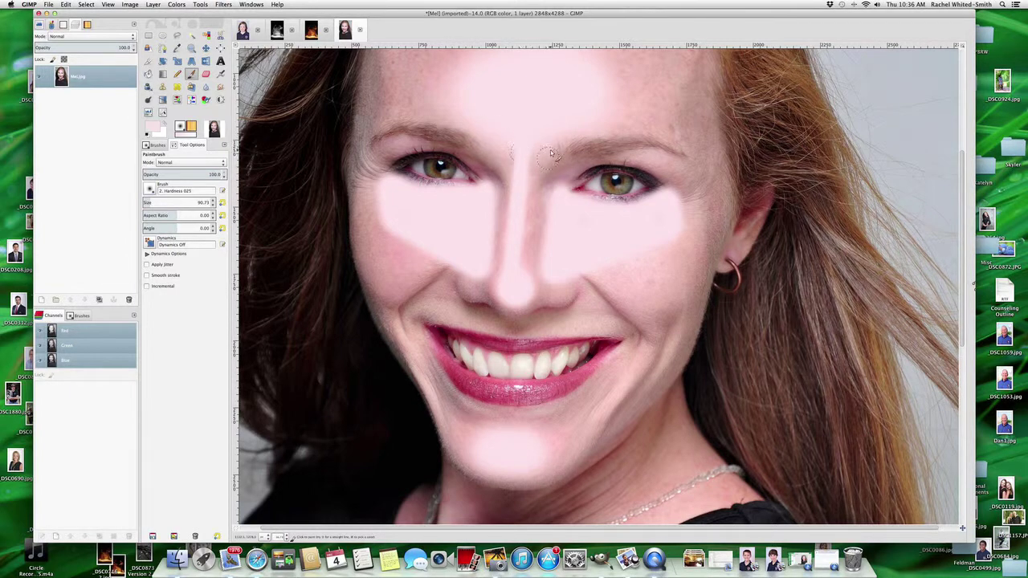
left_click(154, 200)
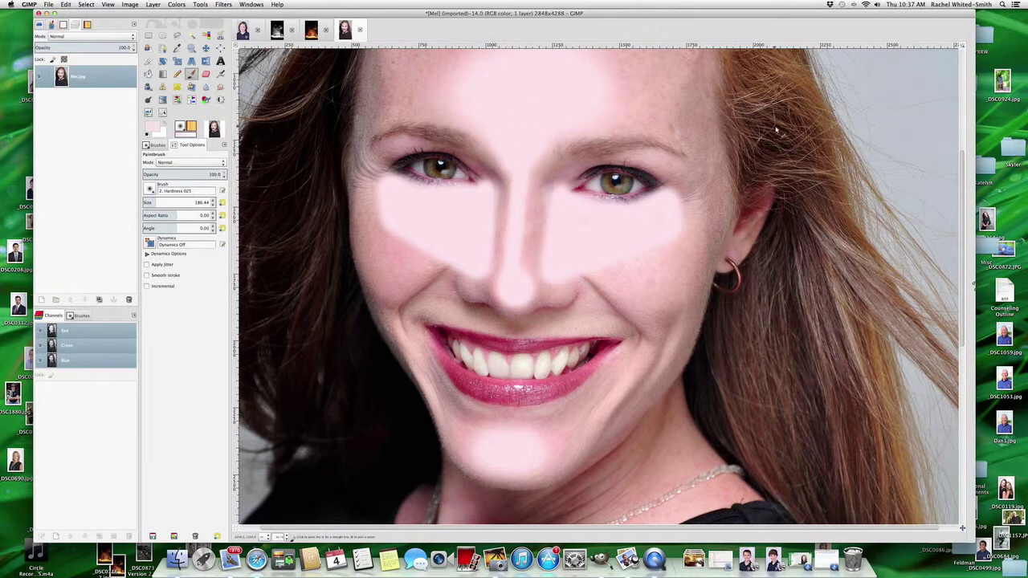
key("z")
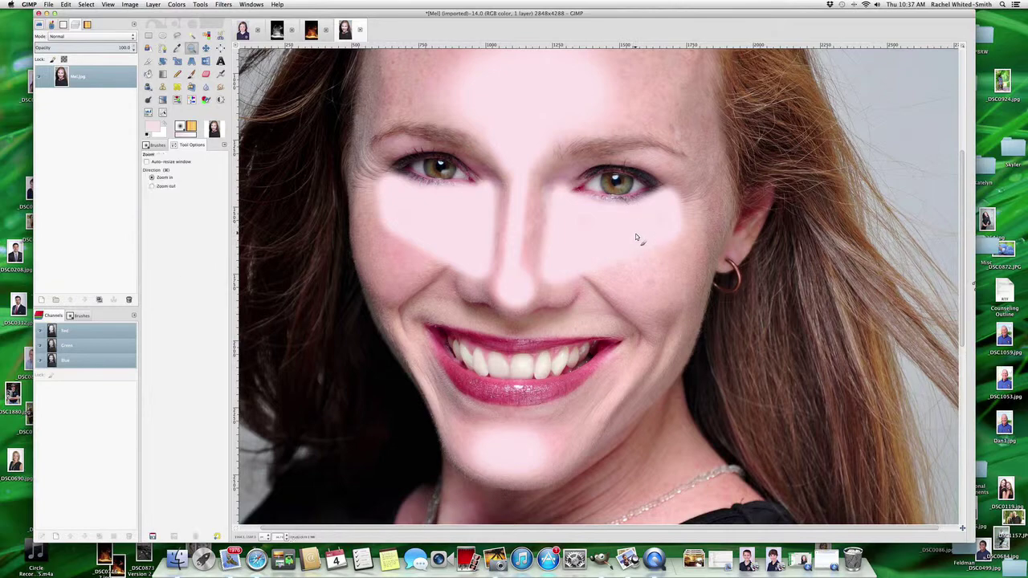
- Switch to the Dodge/Burn tool for burning midtones, with opacity 8.7 and brush size 335.99
left_click(636, 238)
left_click(670, 240)
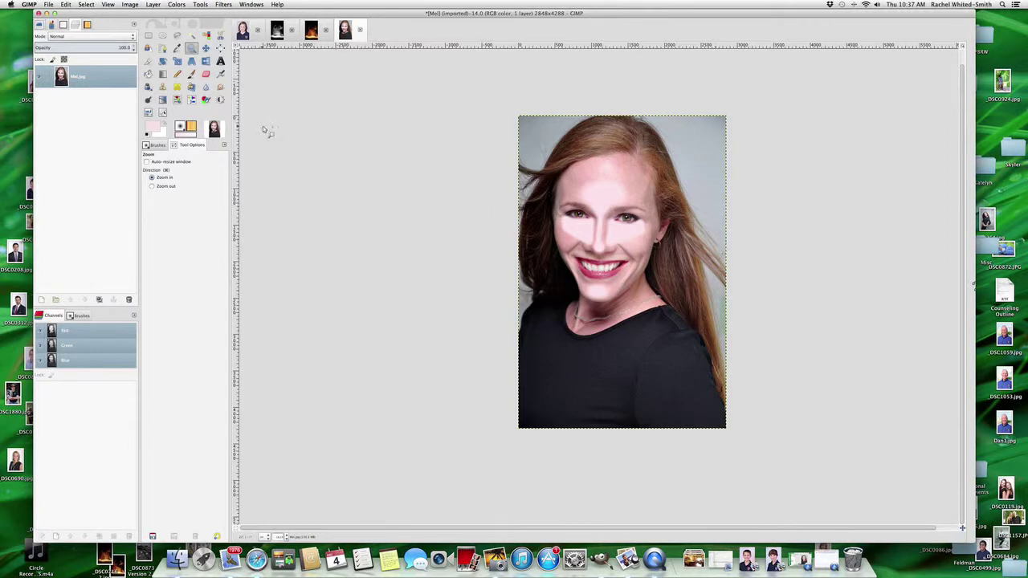
left_click(148, 99)
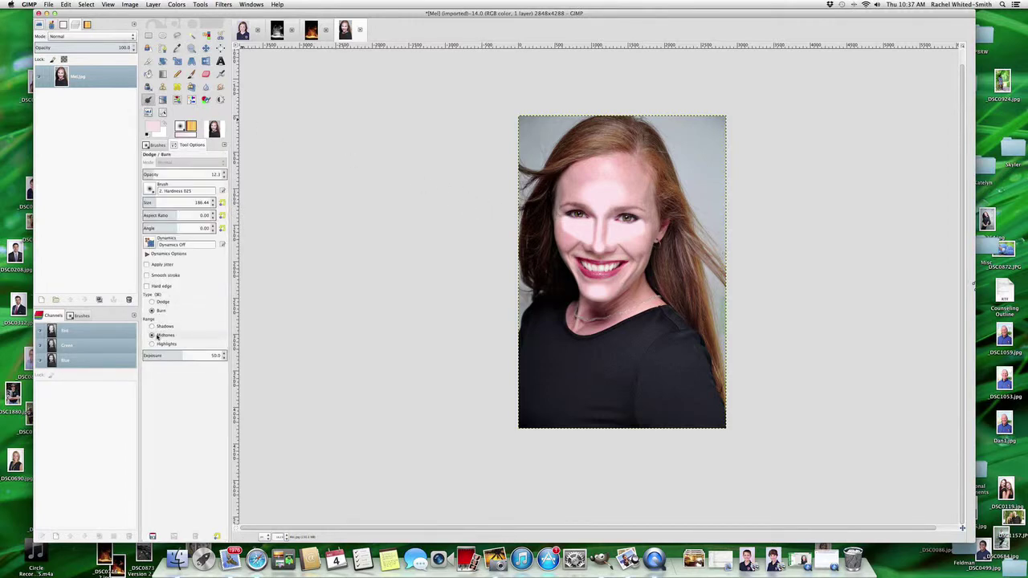
left_click(165, 201)
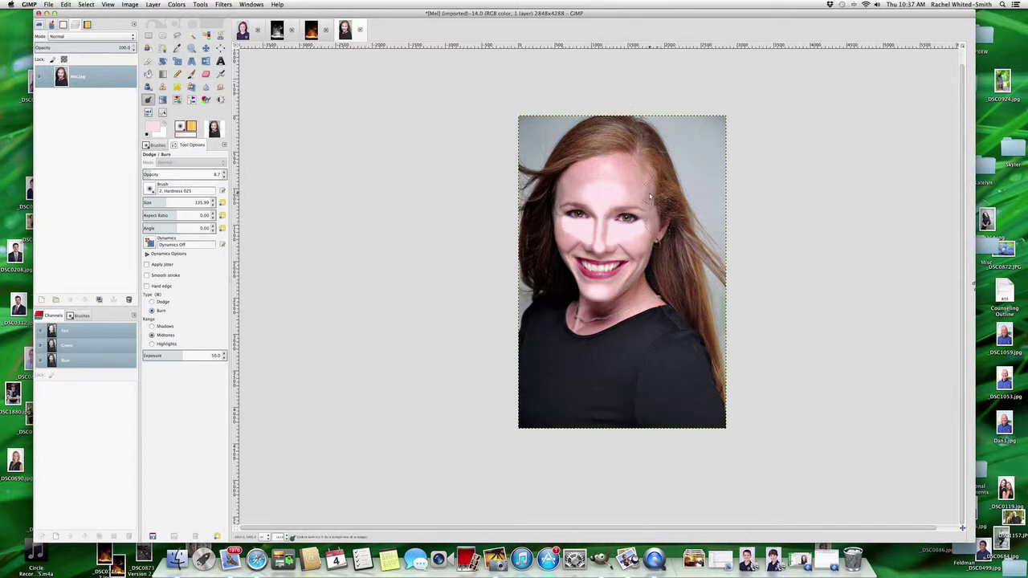
key("z")
left_click(626, 182)
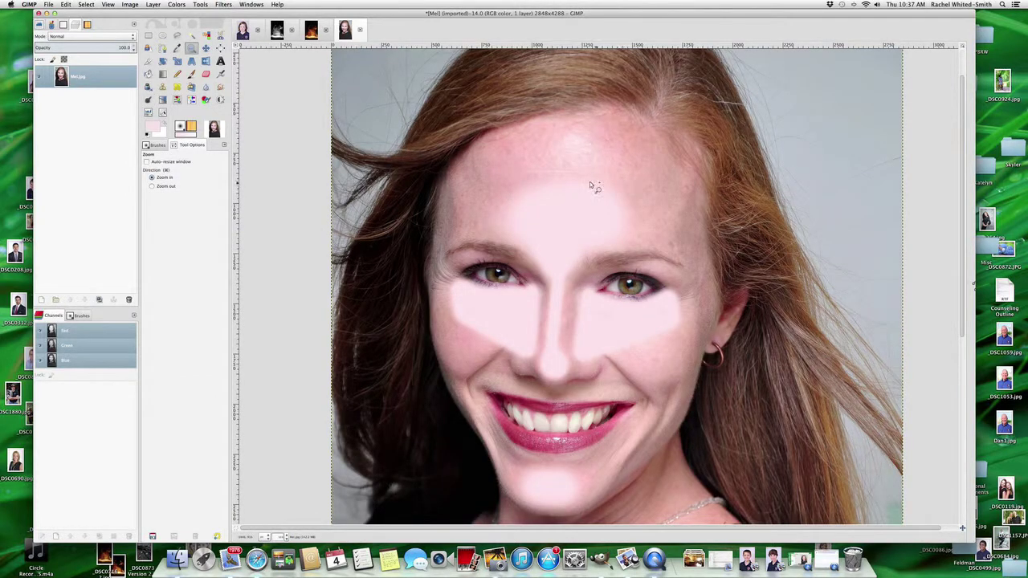
- Sample the dark skin tone below the ear near the earring and set the Paintbrush opacity to 15.4
left_click(178, 48)
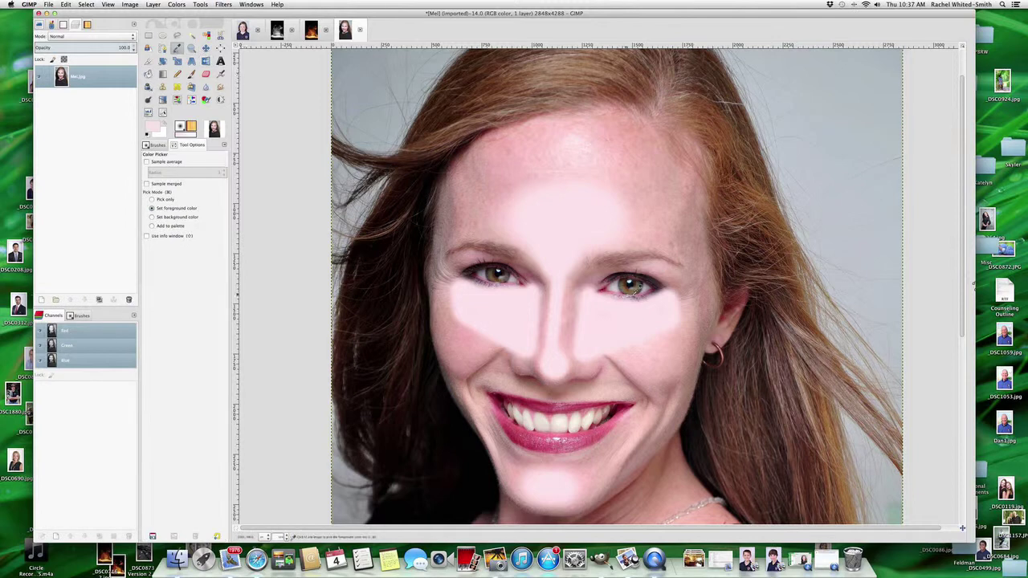
left_click(710, 319)
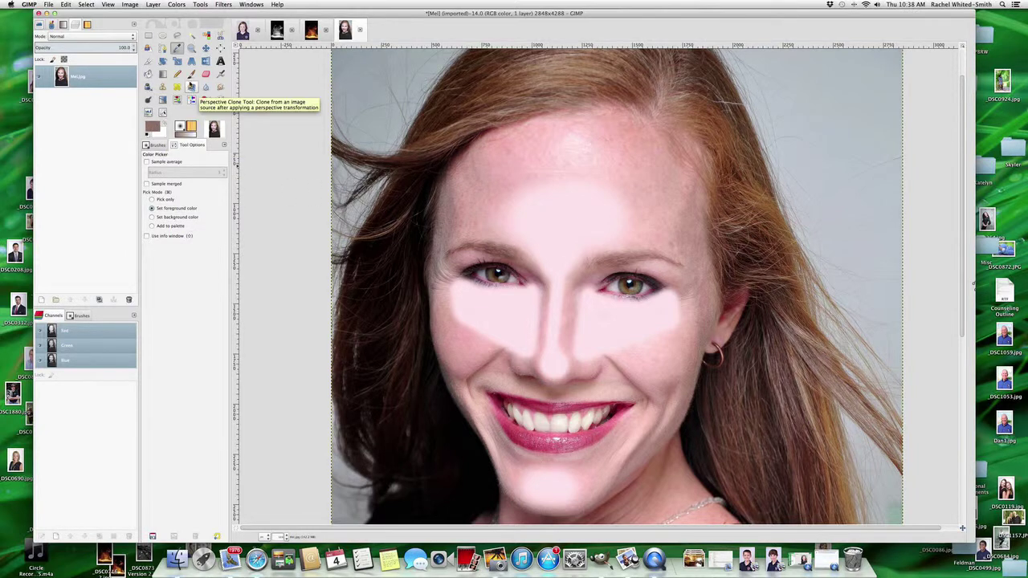
left_click(191, 73)
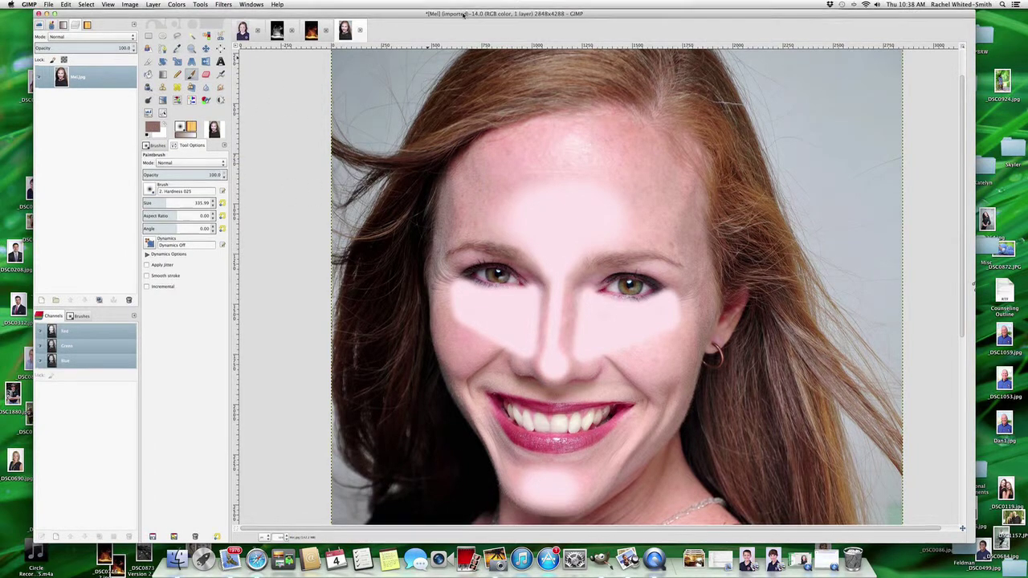
mouse_move(464, 15)
left_mouse_down()
mouse_move(459, 472)
mouse_move(459, 15)
left_mouse_up()
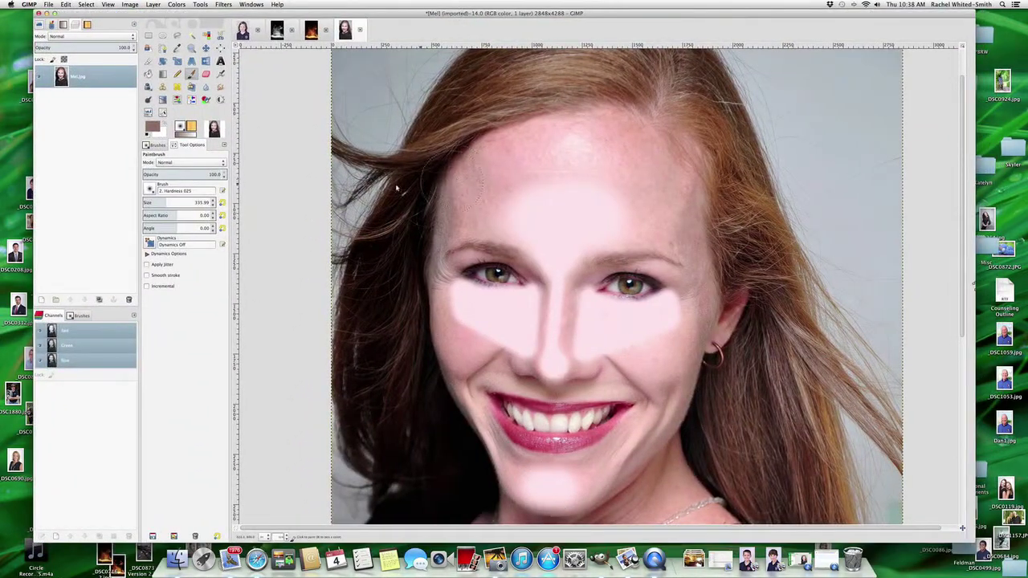
left_click(156, 174)
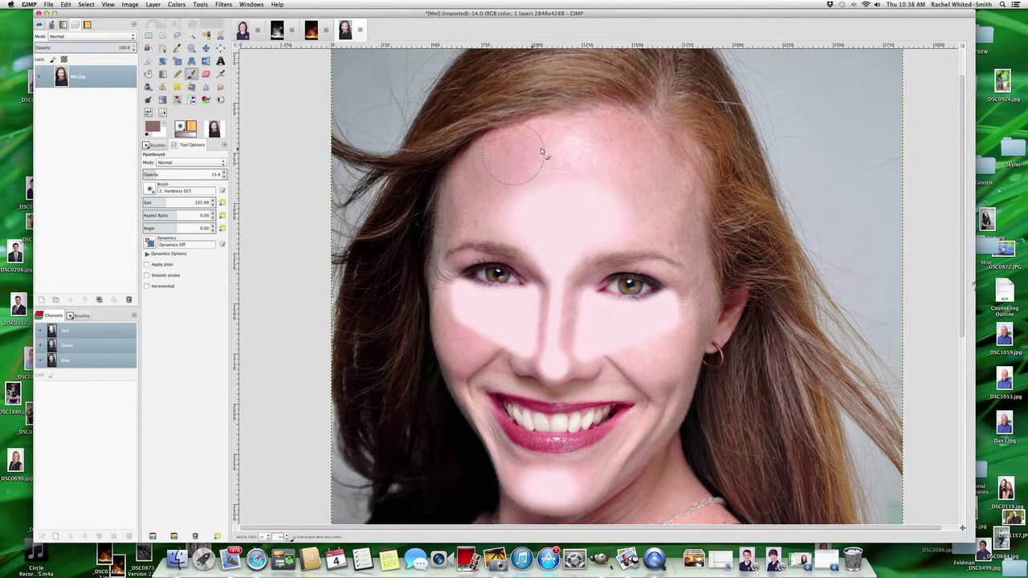
- Brush the sampled dark tone softly along the forehead hairline, the cheek hollows and the jaw beside the chin
mouse_move(541, 151)
left_mouse_down()
mouse_move(639, 152)
mouse_move(668, 171)
mouse_move(703, 264)
mouse_move(696, 336)
mouse_move(709, 316)
mouse_move(643, 381)
left_mouse_up()
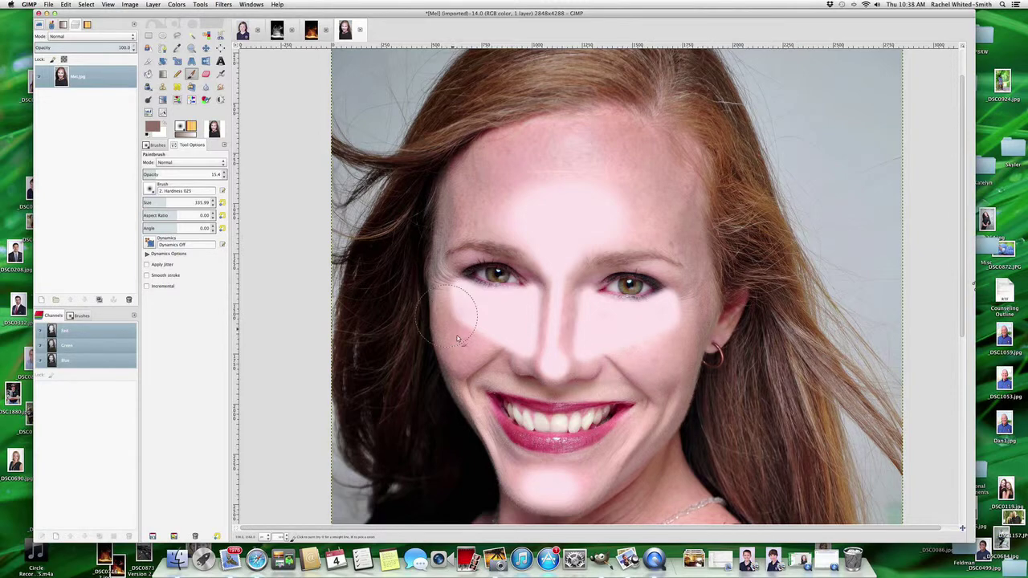
mouse_move(457, 339)
left_mouse_down()
mouse_move(492, 358)
mouse_move(543, 356)
left_mouse_up()
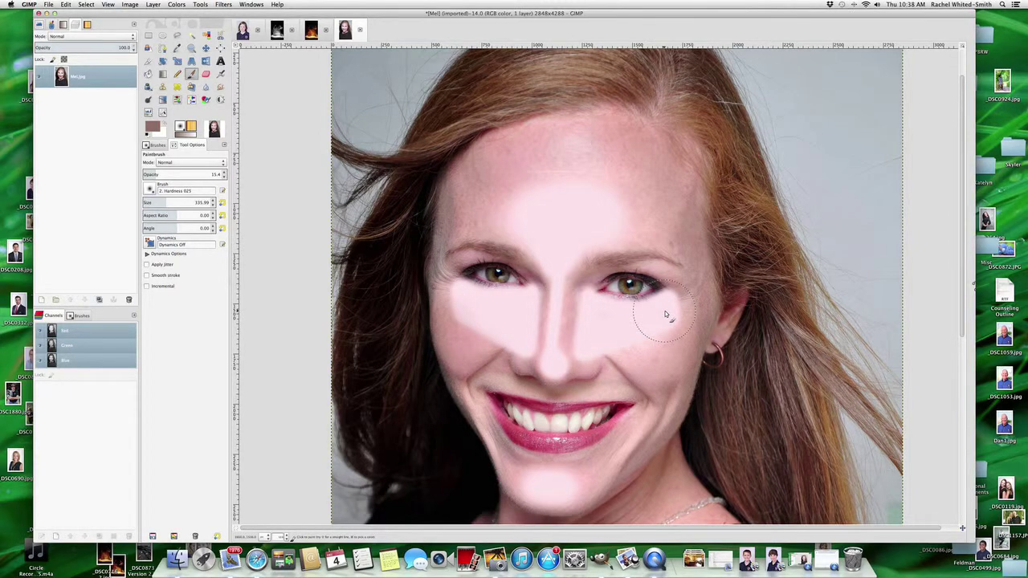
scroll(666, 315, "down", 3)
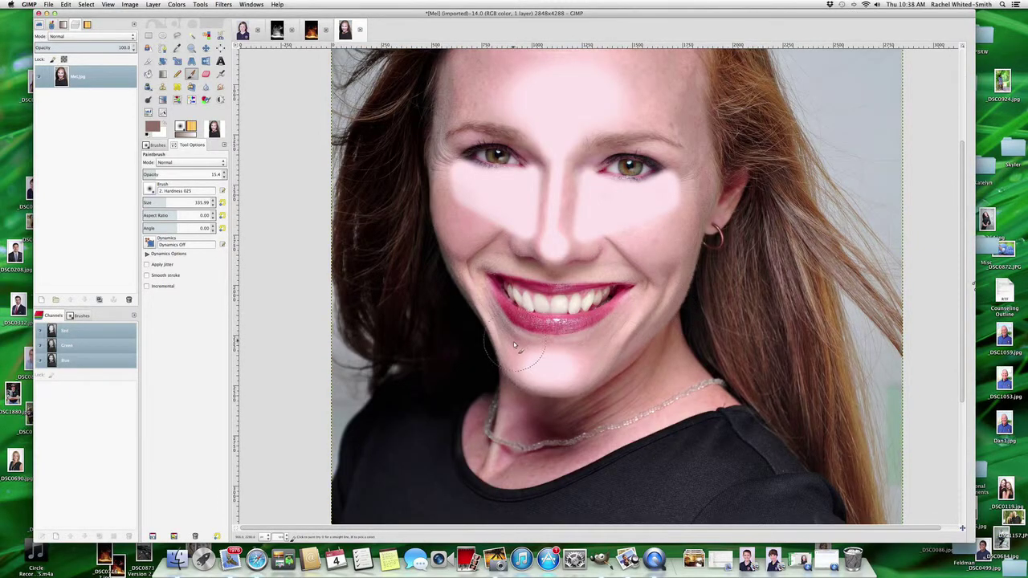
left_click_drag(514, 341, 532, 361)
- Paste the copied original portrait over the painted image as a floating layer
key("z")
left_click(619, 276, "ctrl")
left_click(623, 273, "ctrl")
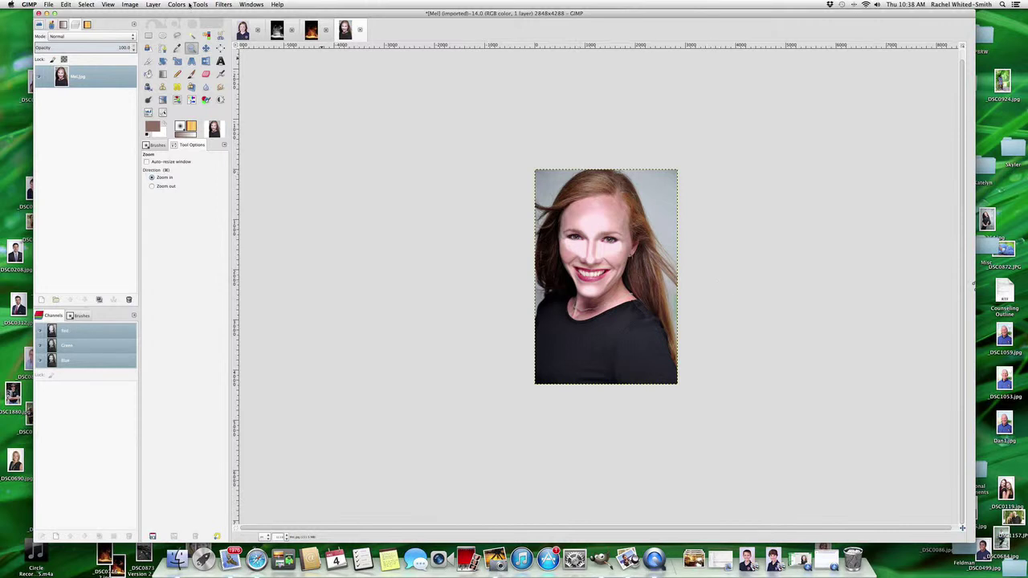
left_click(65, 5)
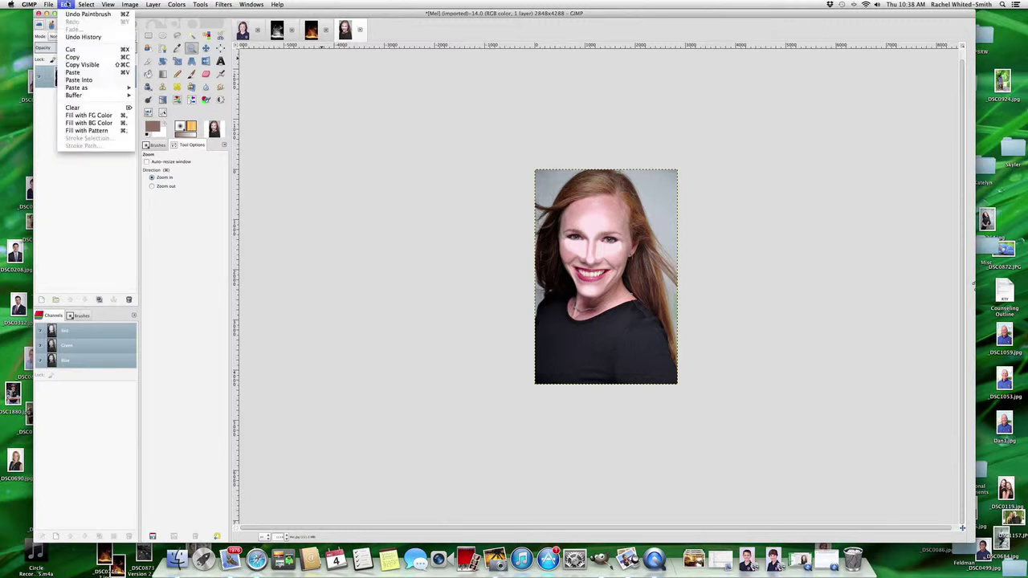
left_click(72, 73)
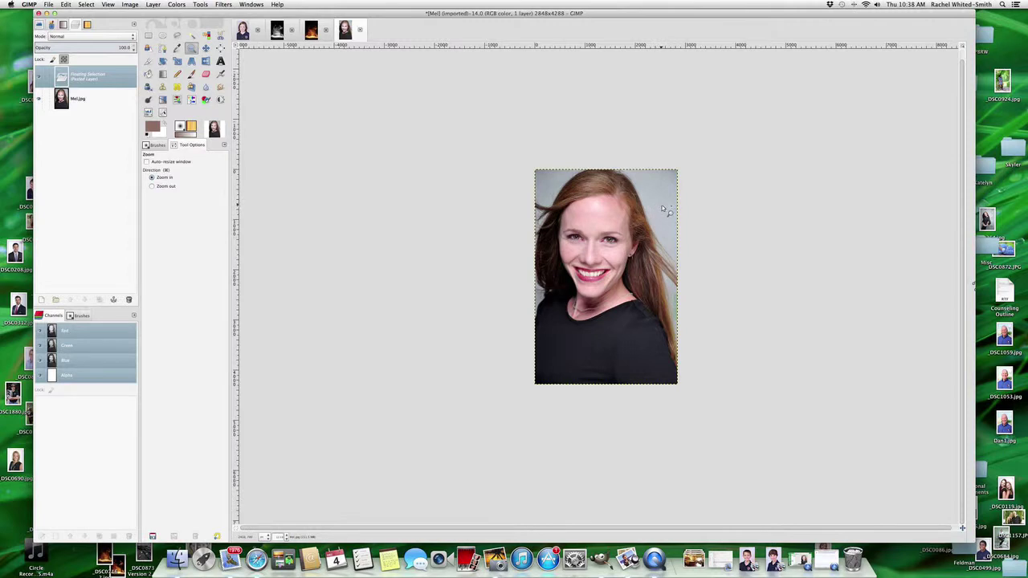
left_click(629, 195)
left_click(627, 195)
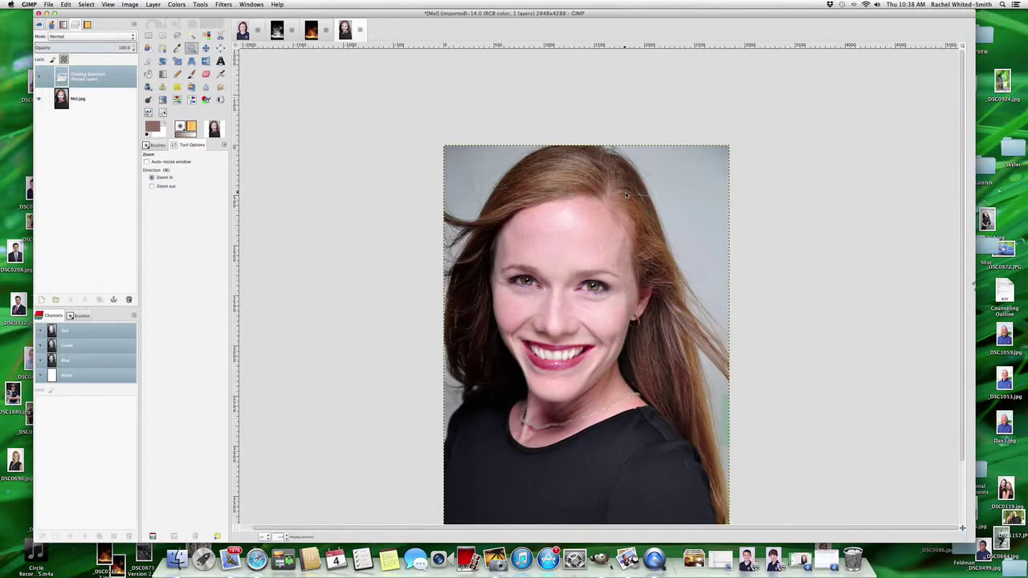
- Lower the pasted layer's opacity to blend it with the painted contours and flatten the image
left_click(106, 46)
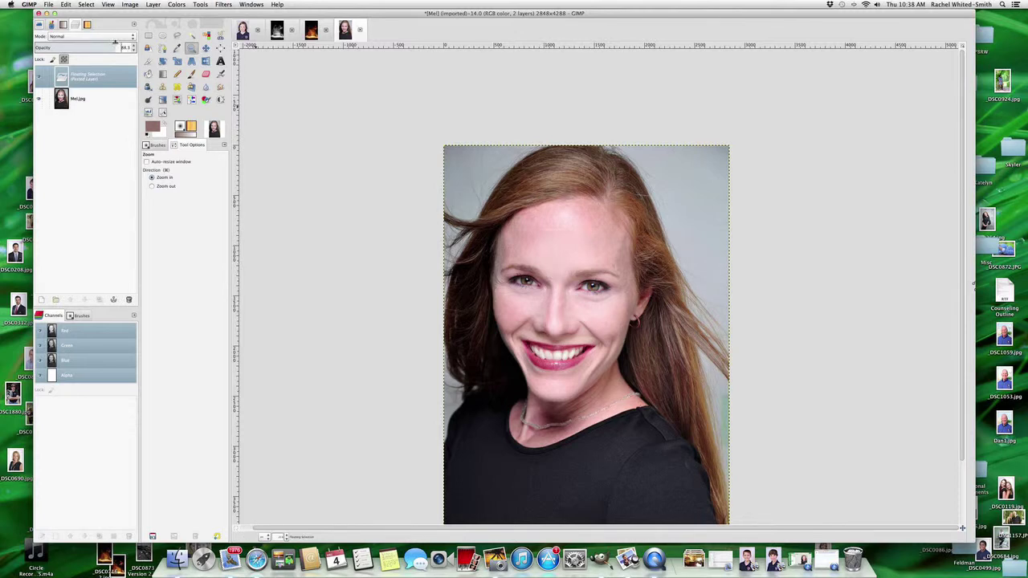
left_click_drag(117, 40, 120, 43)
left_click(107, 4)
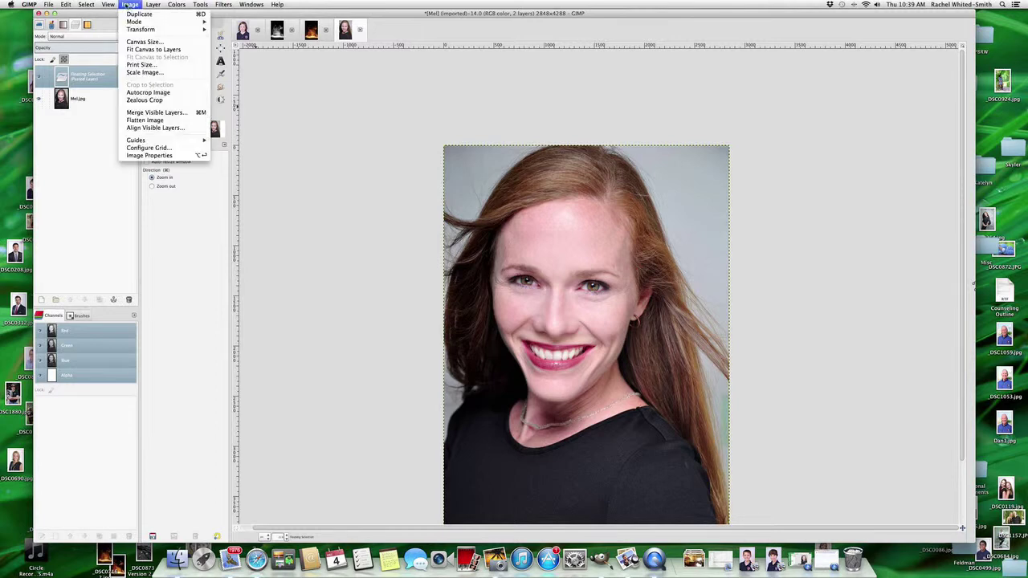
left_click(164, 121)
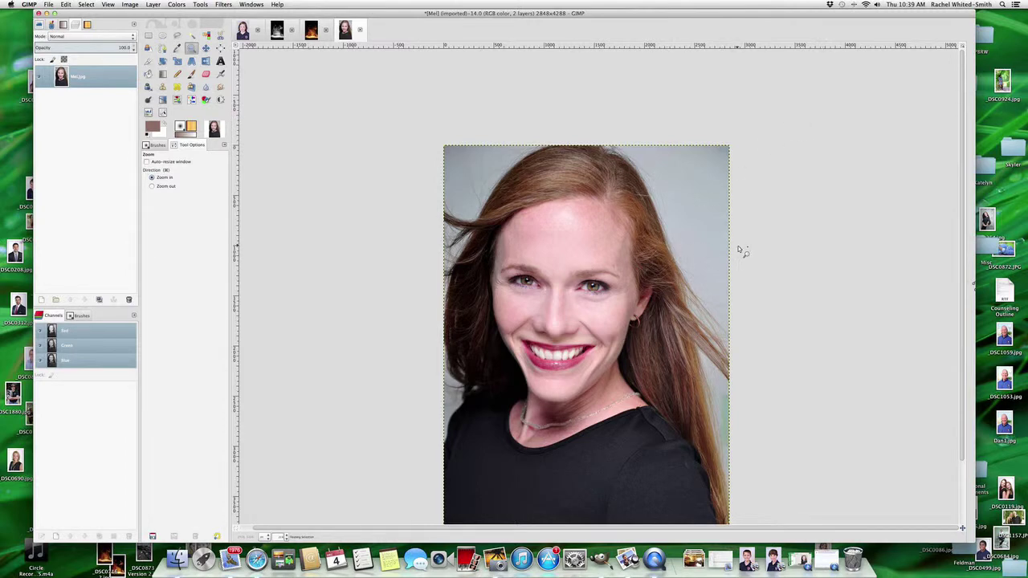
- Overlay the original portrait on the flattened image repeatedly to compare the face before and after contouring
key("super+v")
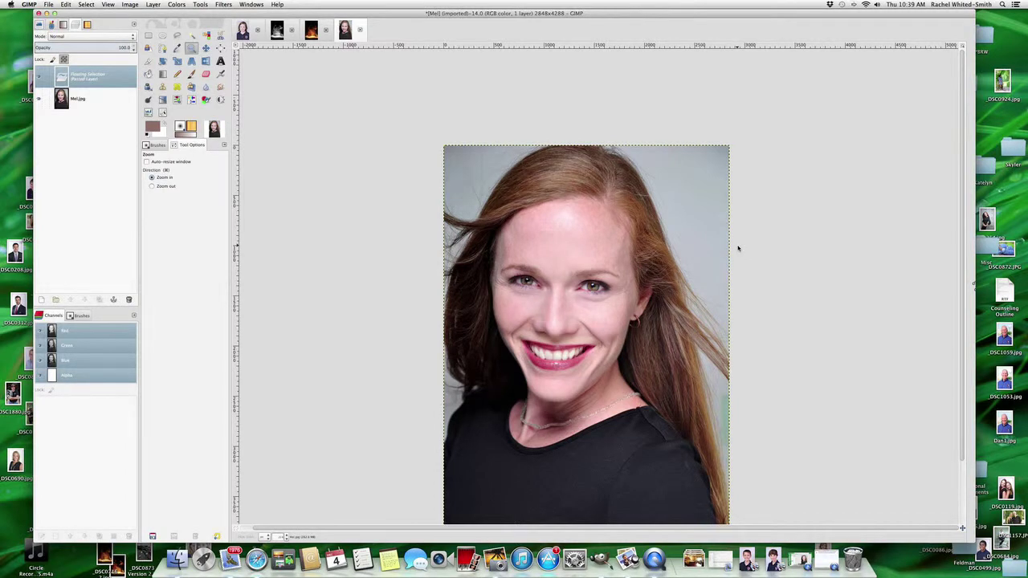
key("super+h")
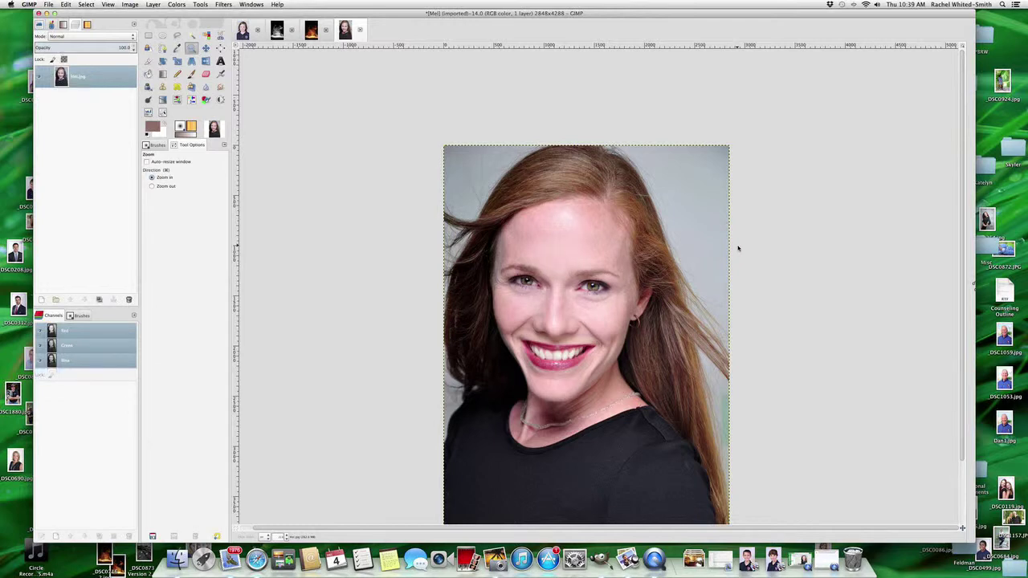
key("super+v")
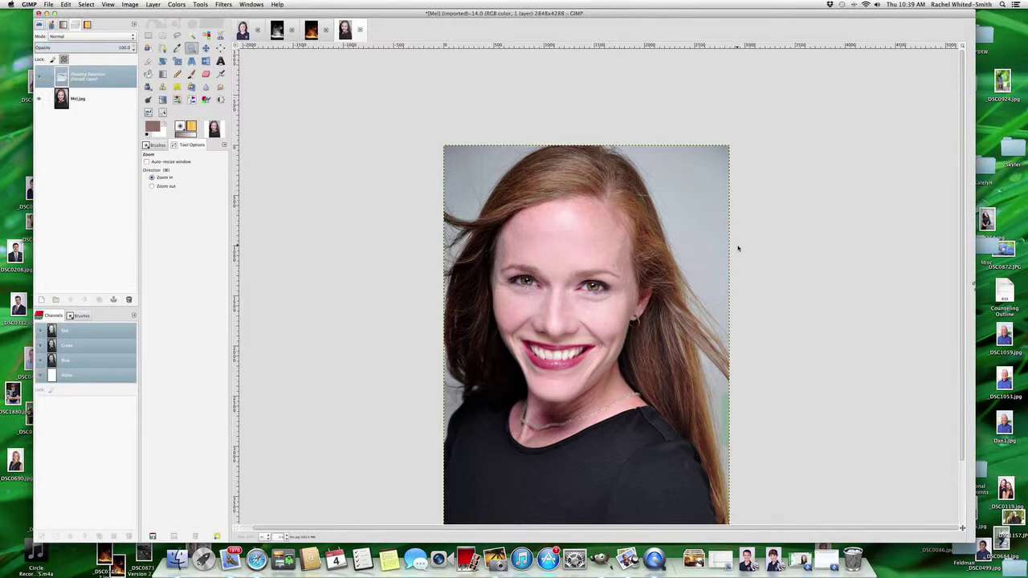
key("super+h")
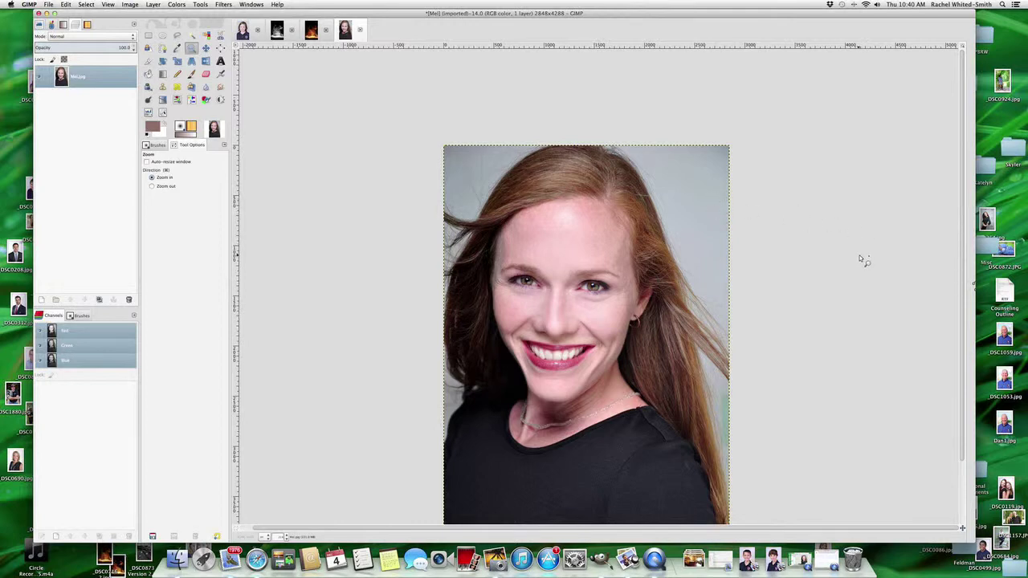
scroll(859, 256, "down", 3)
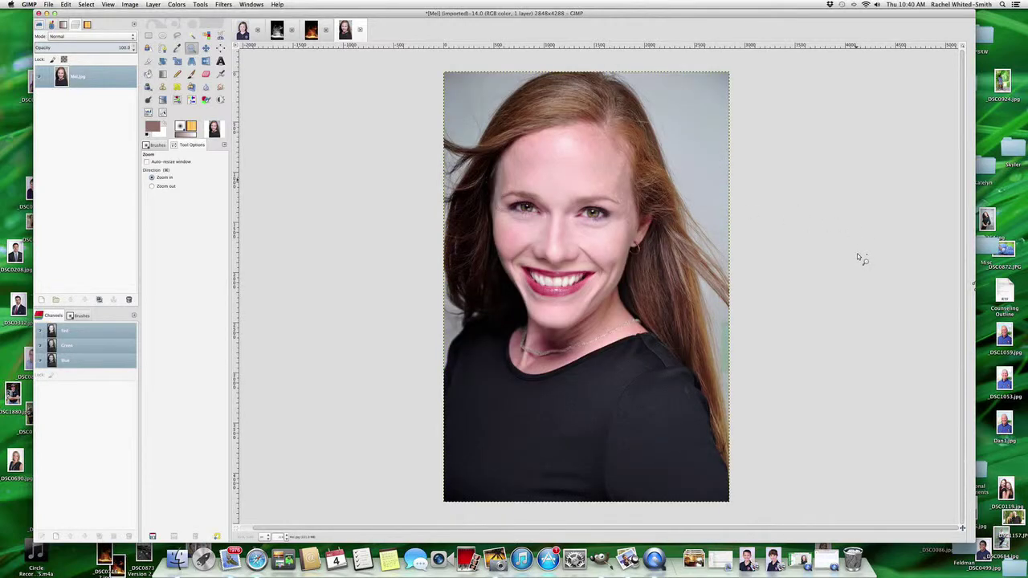